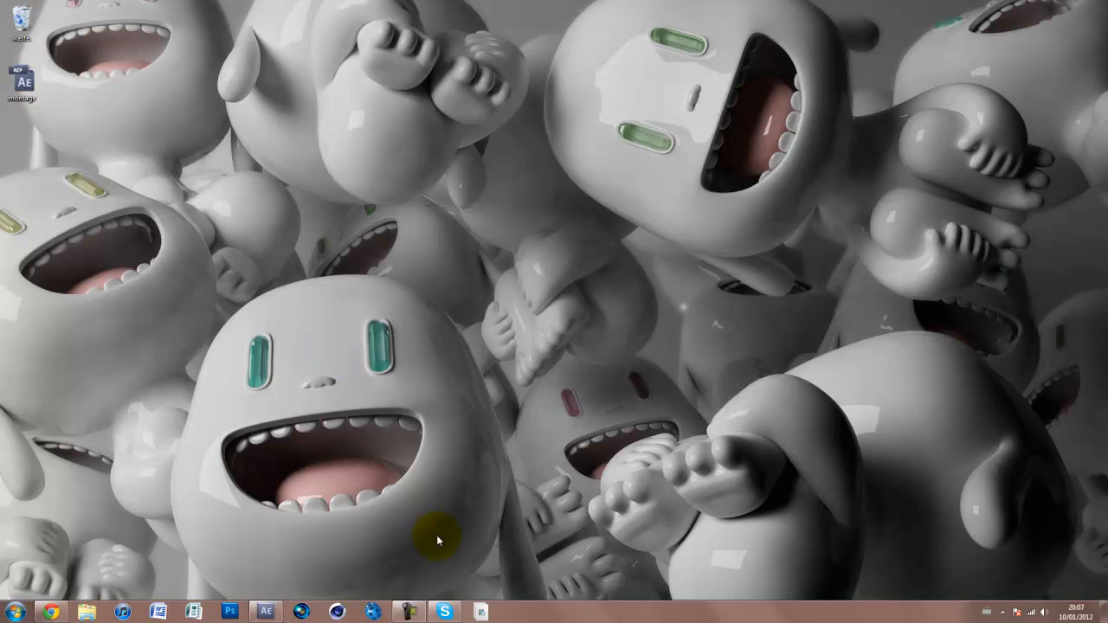
# Switch to After Effects and create a new composition with its duration set to 0;01;40;46
pyautogui.click(268, 607)
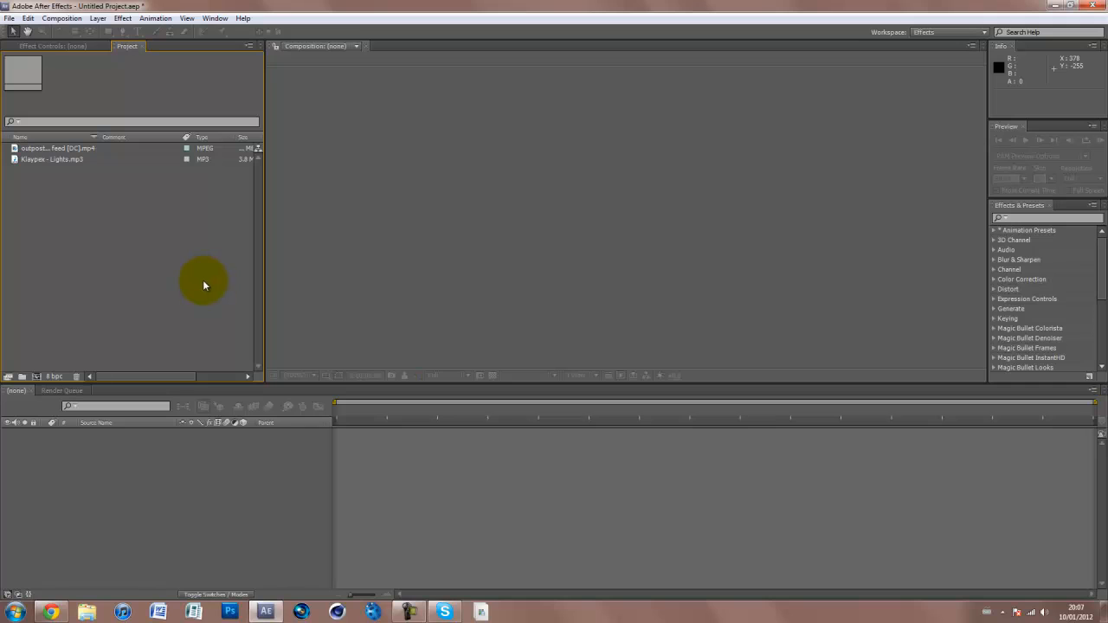
pyautogui.click(89, 216)
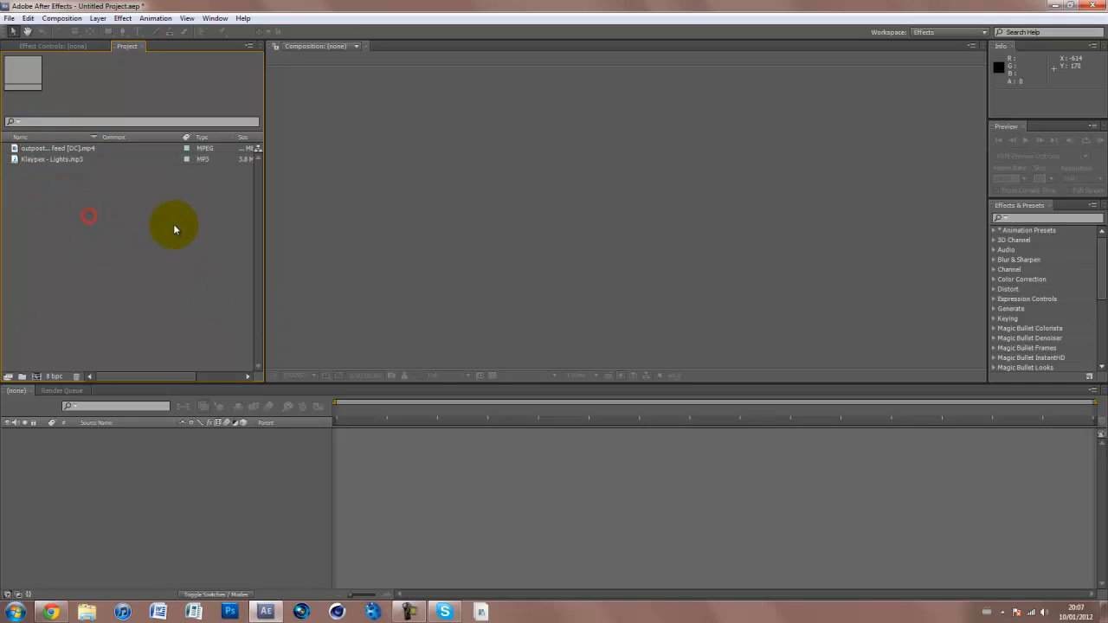
pyautogui.hotkey('ctrl', 'n')
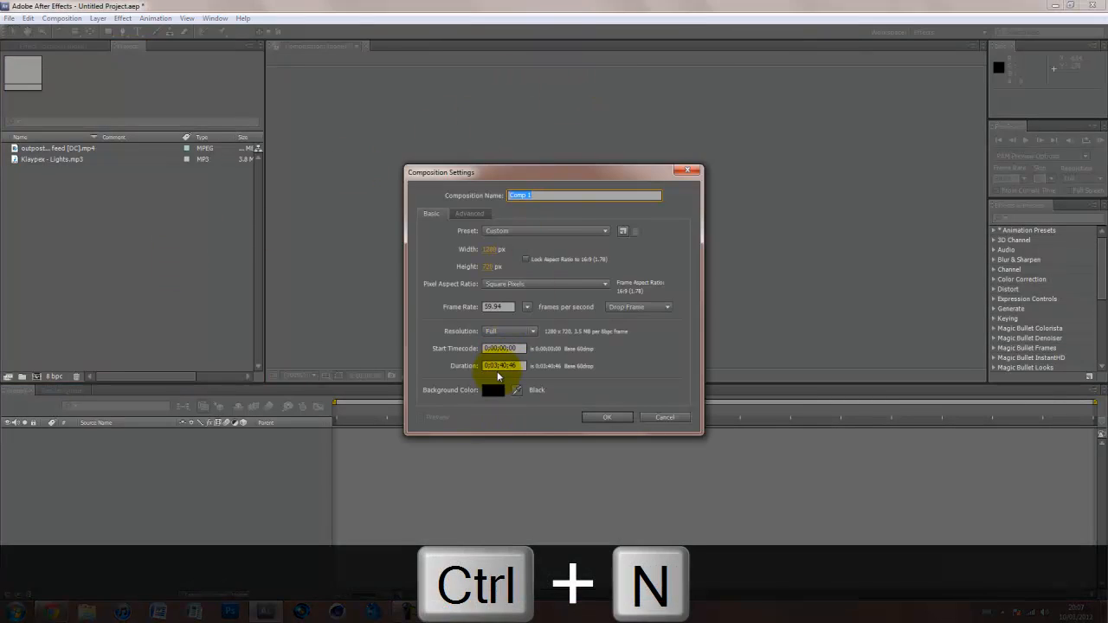
pyautogui.click(499, 367)
pyautogui.press('BackSpace')
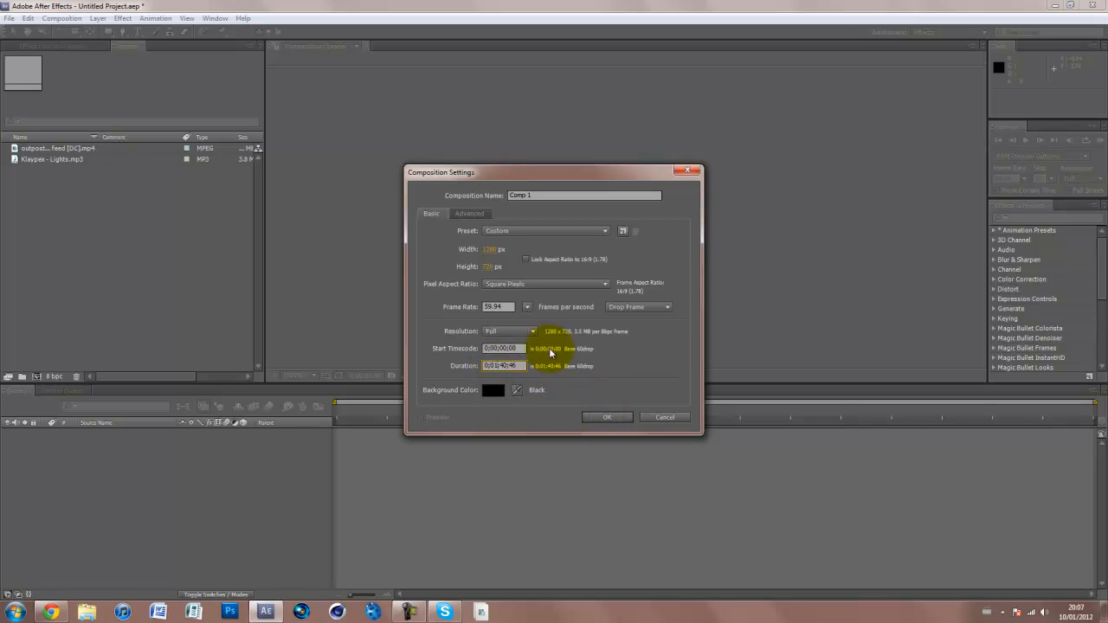
pyautogui.click(610, 419)
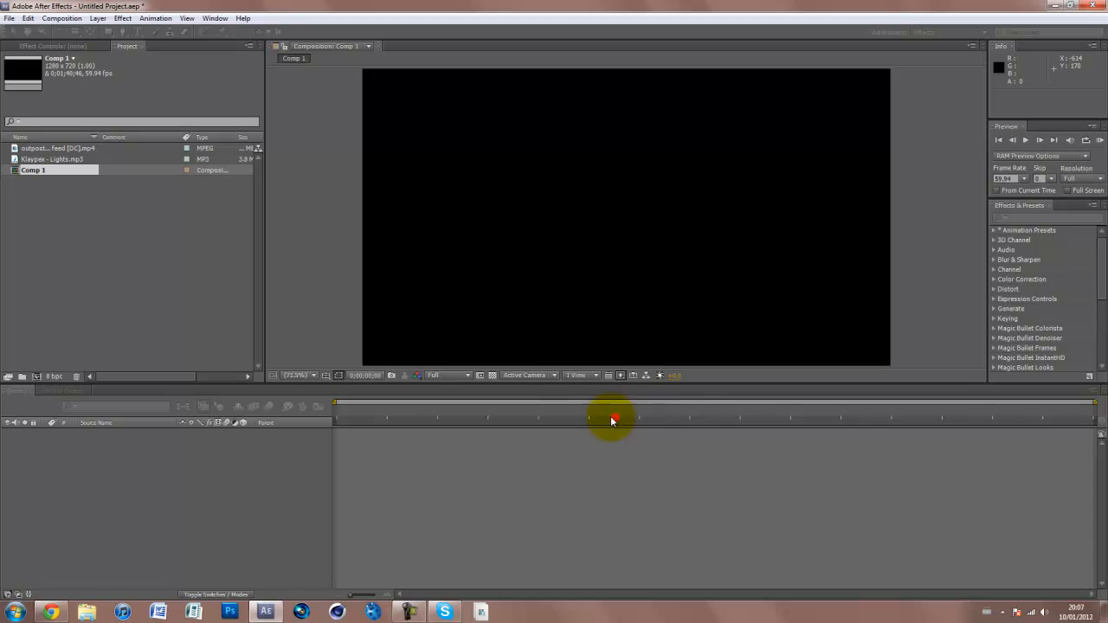
# Add the outpost clip and Klaypex - Lights.mp3 to Comp 1 as layers, and scale the clip to 101% so it fills the frame
pyautogui.click(34, 149)
pyautogui.moveTo(31, 149); pyautogui.dragTo(173, 488)
pyautogui.click(810, 123)
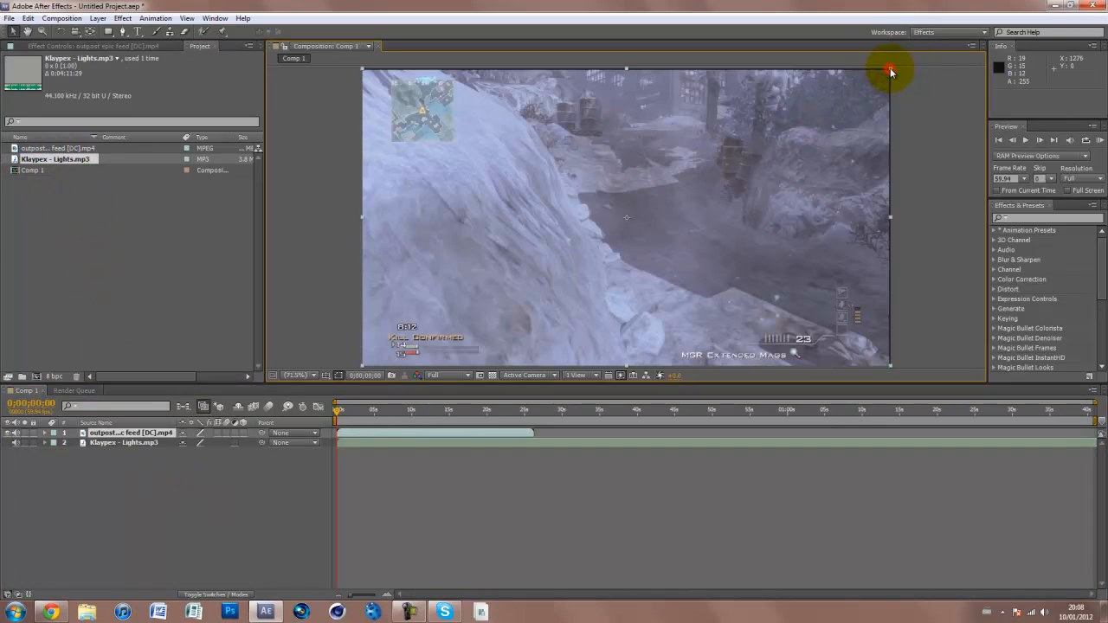
pyautogui.moveTo(889, 69); pyautogui.dragTo(894, 66)
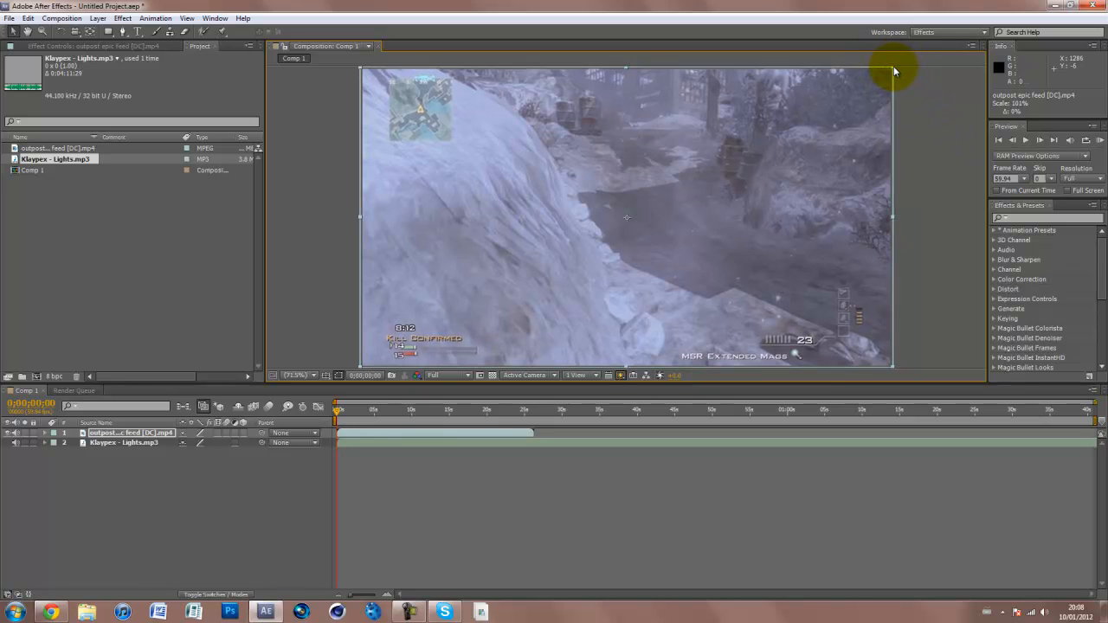
pyautogui.click(468, 466)
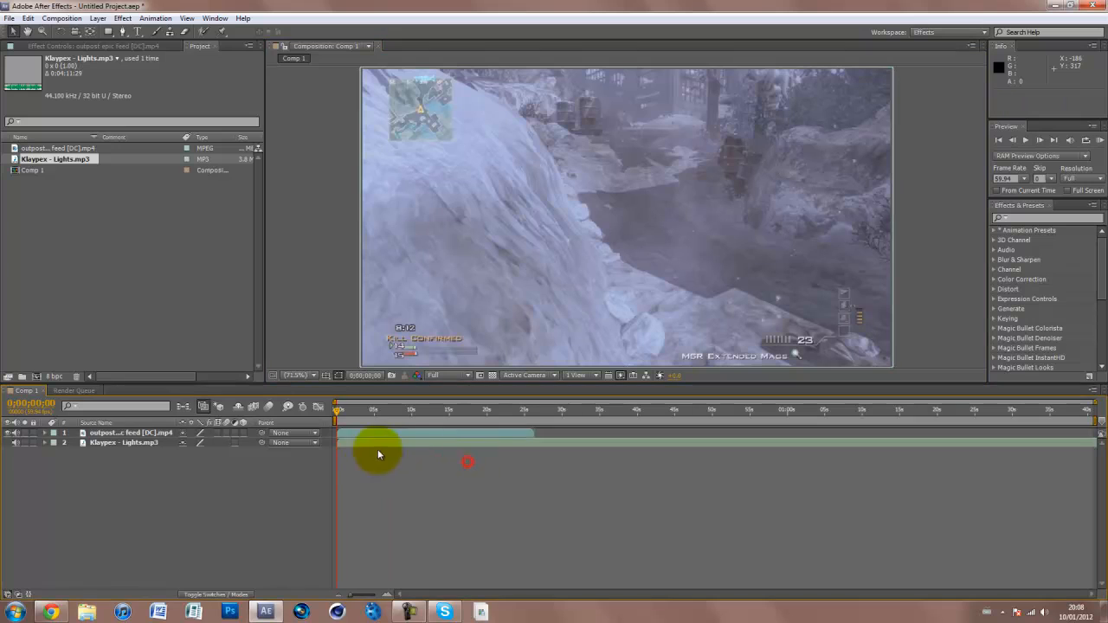
# Enable time remapping on the outpost clip layer
pyautogui.click(365, 430)
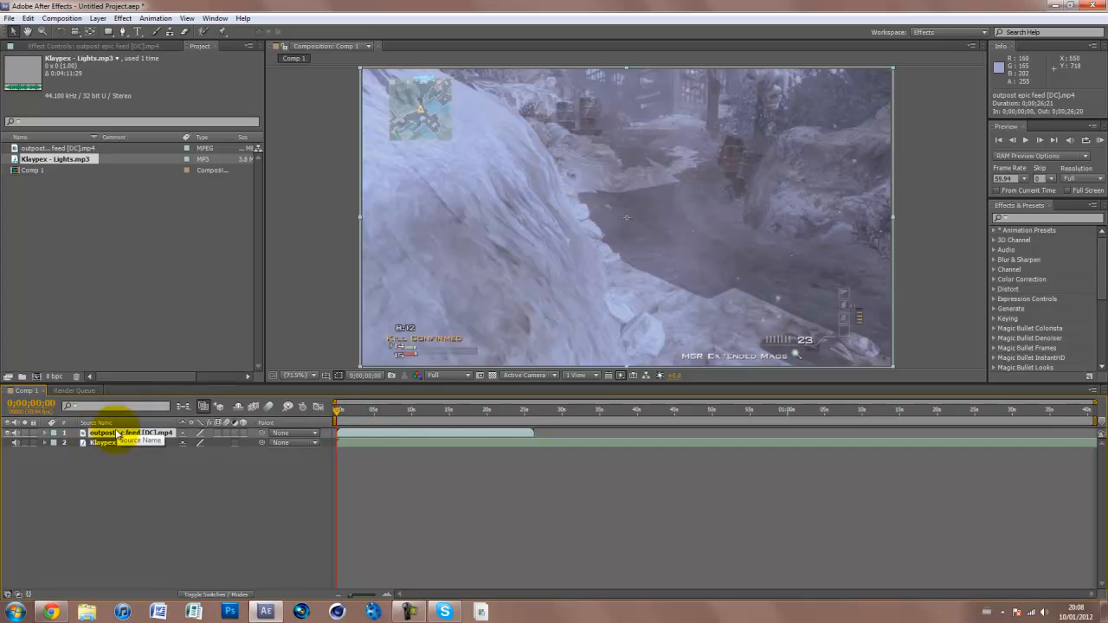
pyautogui.rightClick(394, 431)
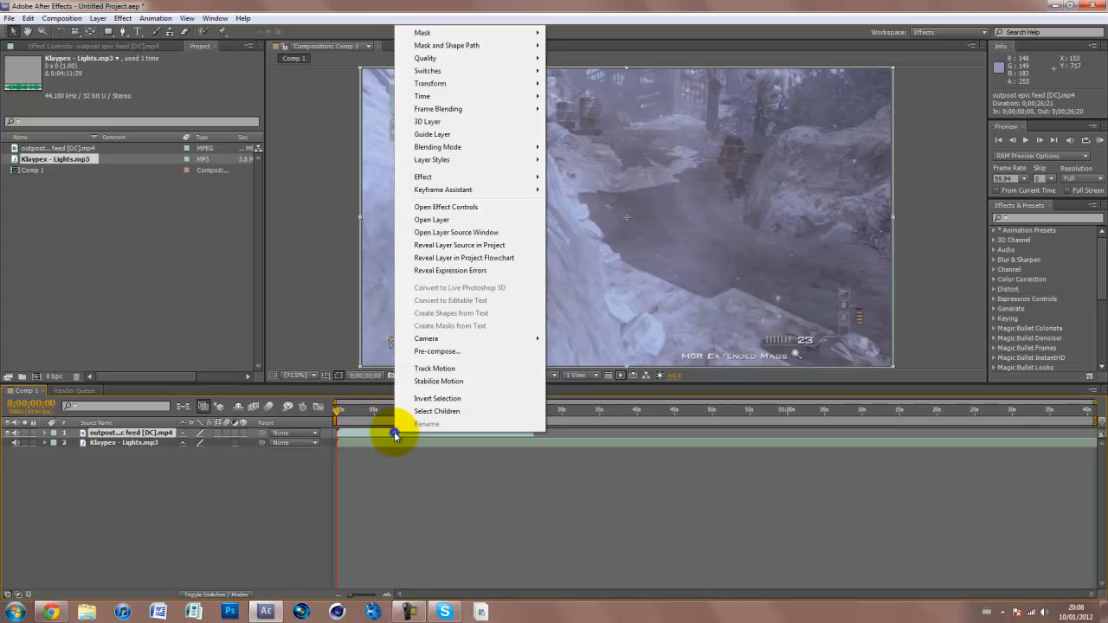
pyautogui.moveTo(460, 96)
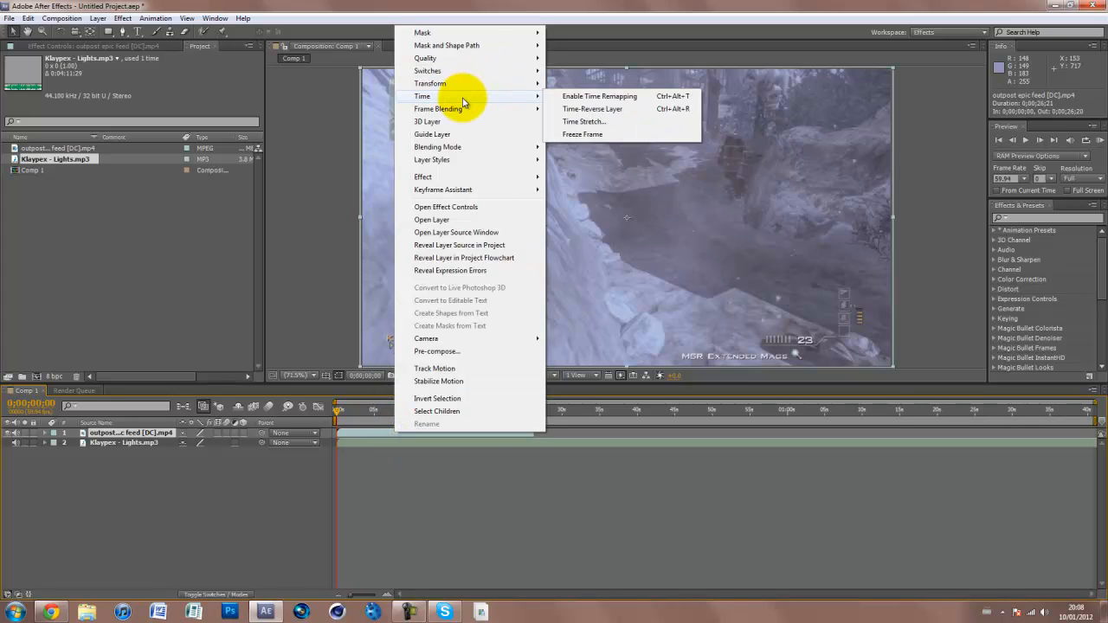
pyautogui.click(603, 97)
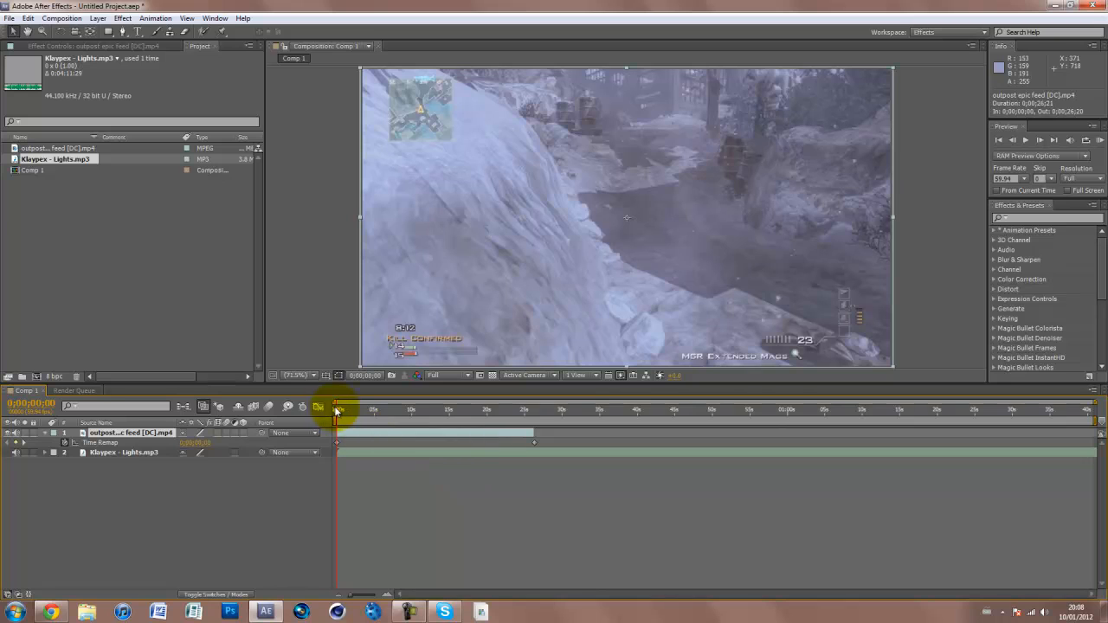
# Find the kill around 0;00;06;41 in the clip and add a Time Remap keyframe there
pyautogui.moveTo(337, 410); pyautogui.dragTo(341, 410)
pyautogui.click(389, 413)
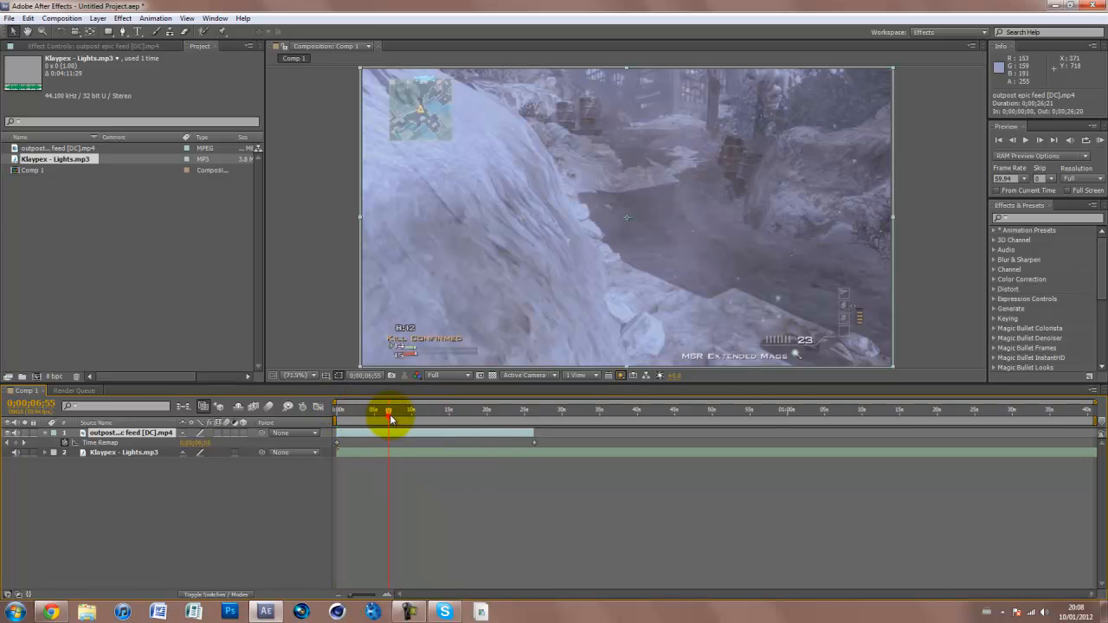
pyautogui.moveTo(390, 413); pyautogui.dragTo(387, 411)
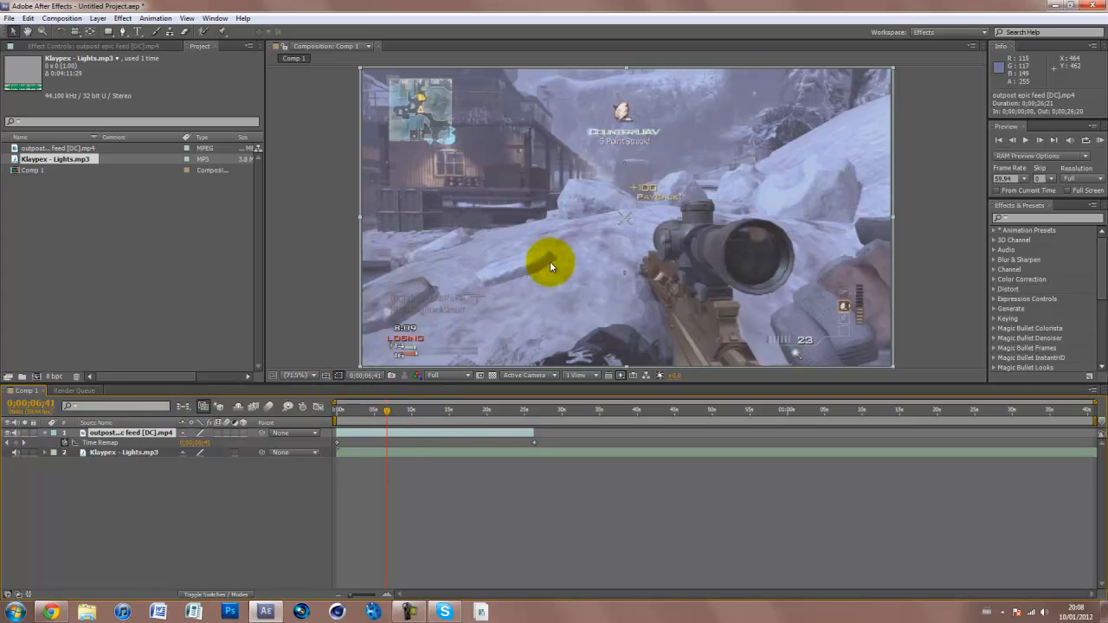
pyautogui.click(15, 445)
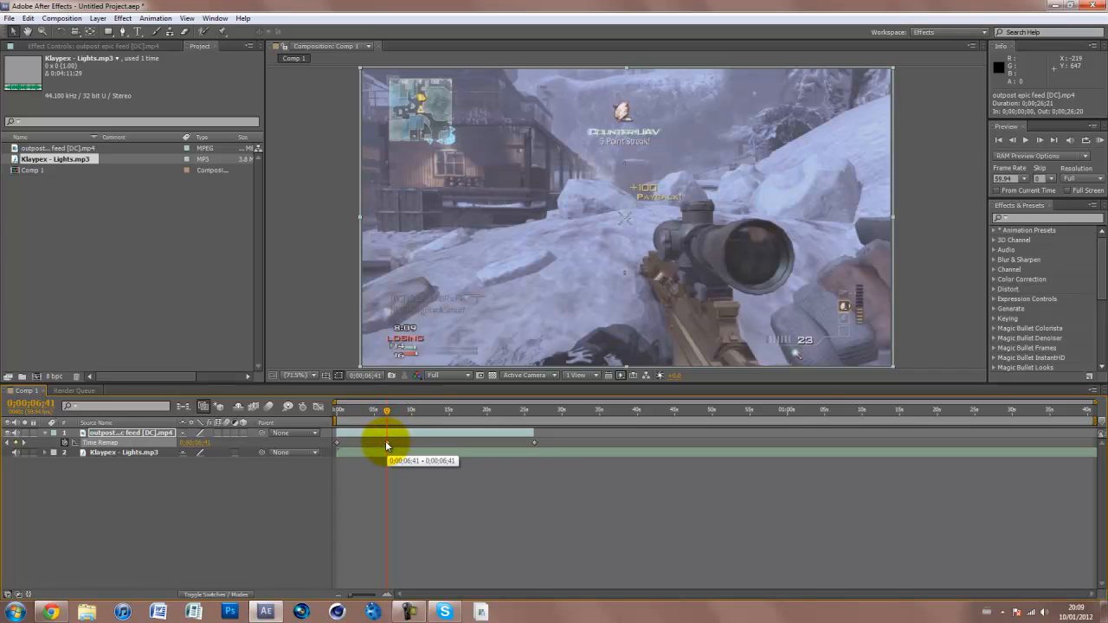
# Move the middle Time Remap keyframe earlier to about 0;00;03;23 and scrub through the retimed footage
pyautogui.moveTo(387, 440); pyautogui.dragTo(361, 445)
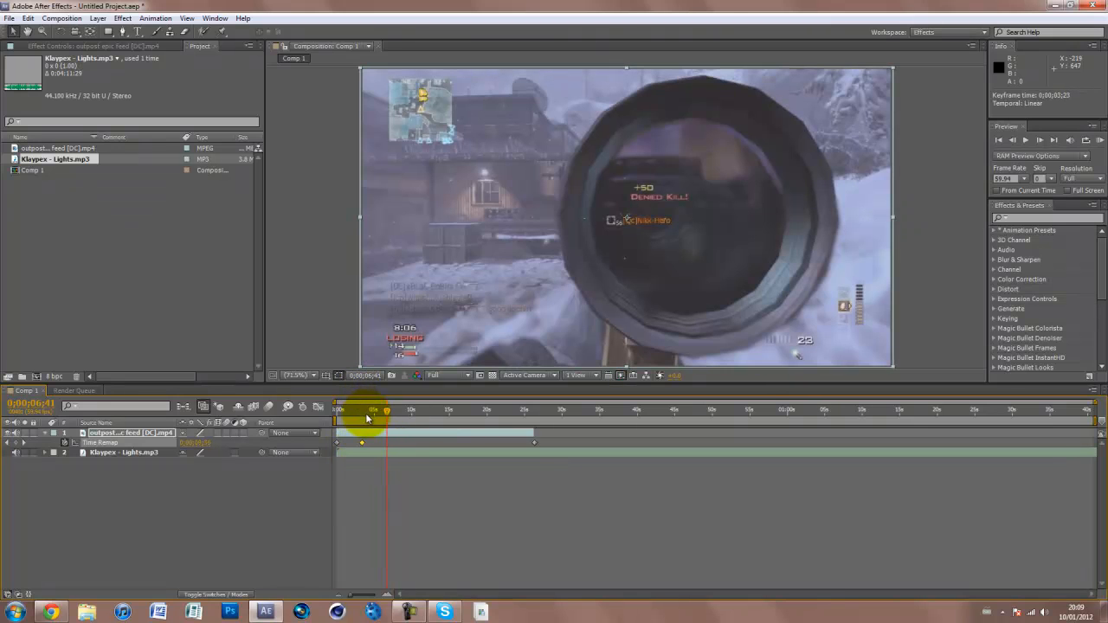
pyautogui.click(364, 412)
pyautogui.moveTo(363, 412); pyautogui.dragTo(362, 413)
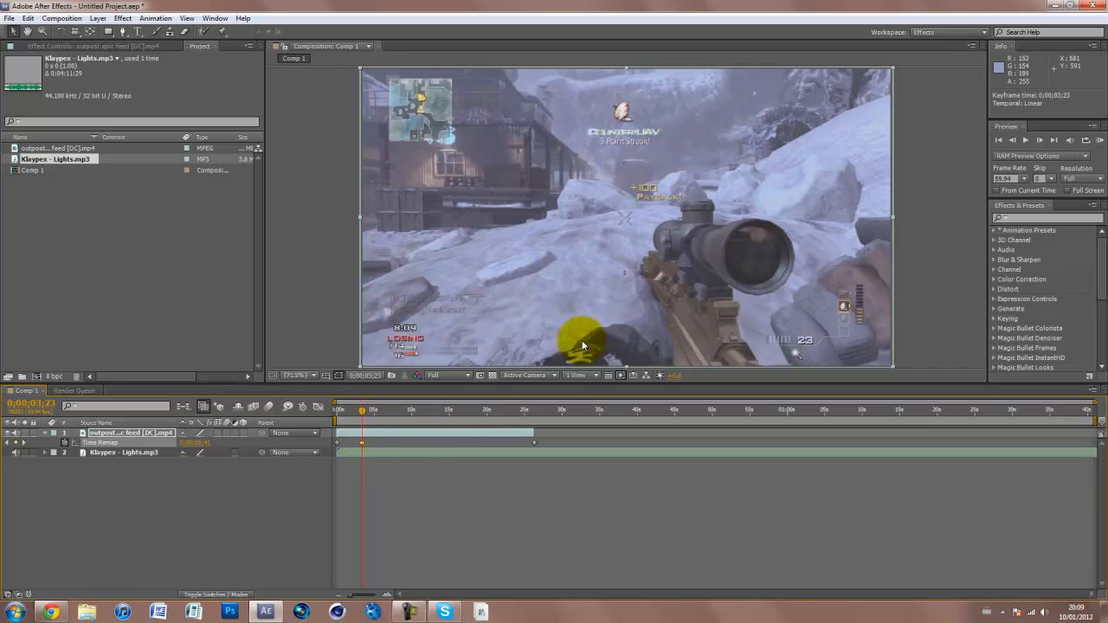
pyautogui.click(340, 414)
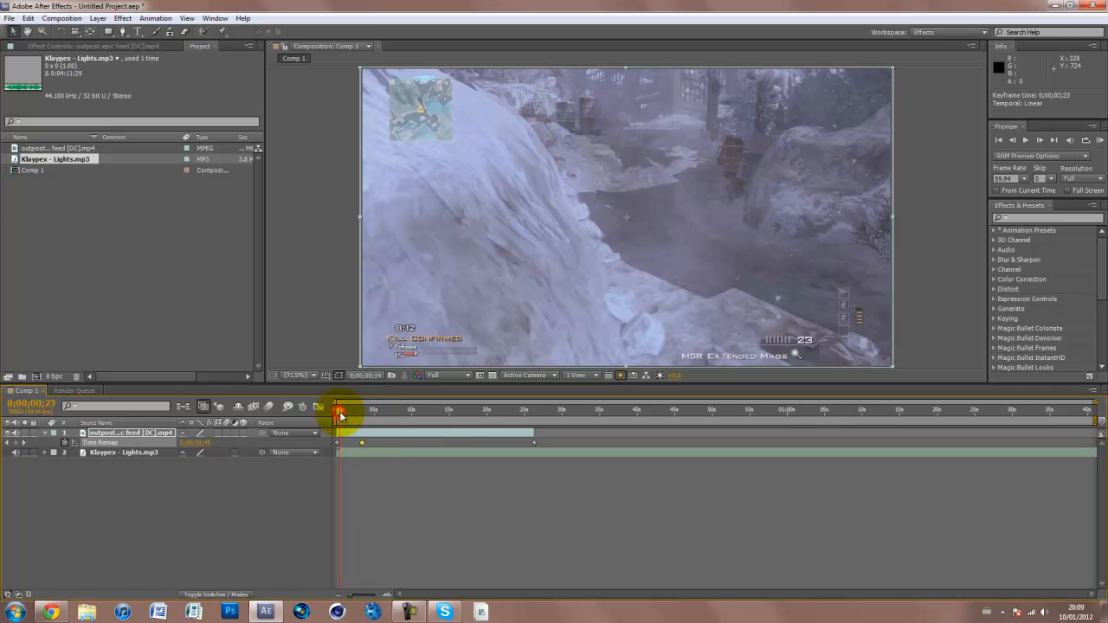
pyautogui.moveTo(341, 414); pyautogui.dragTo(410, 413)
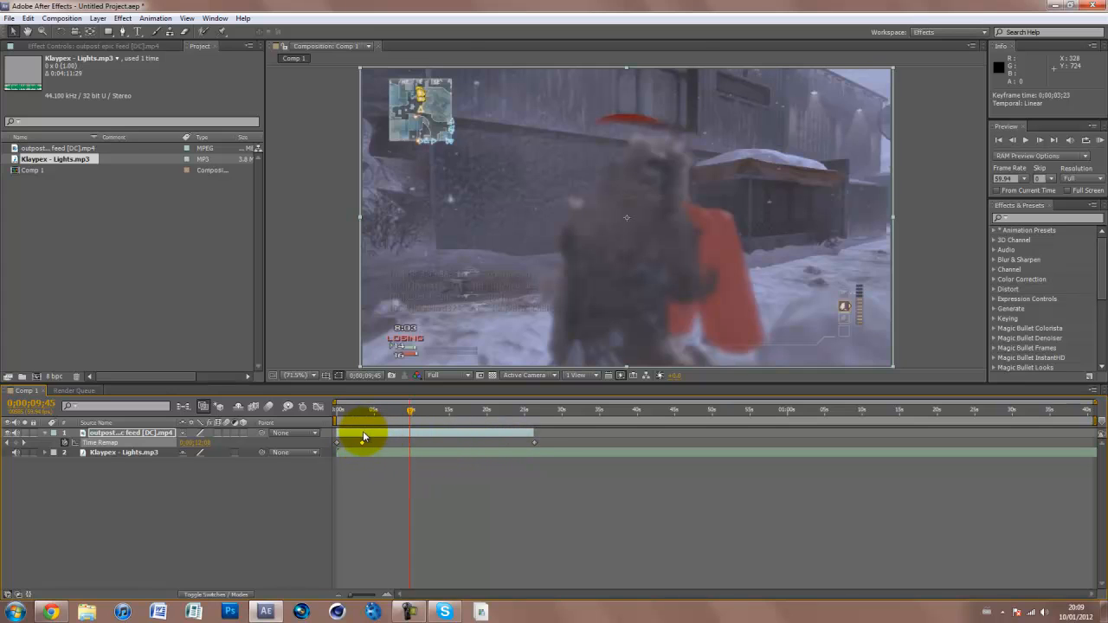
# Undo the keyframe move and add another Time Remap keyframe at 0;00;12;31
pyautogui.hotkey('ctrl', 'z')
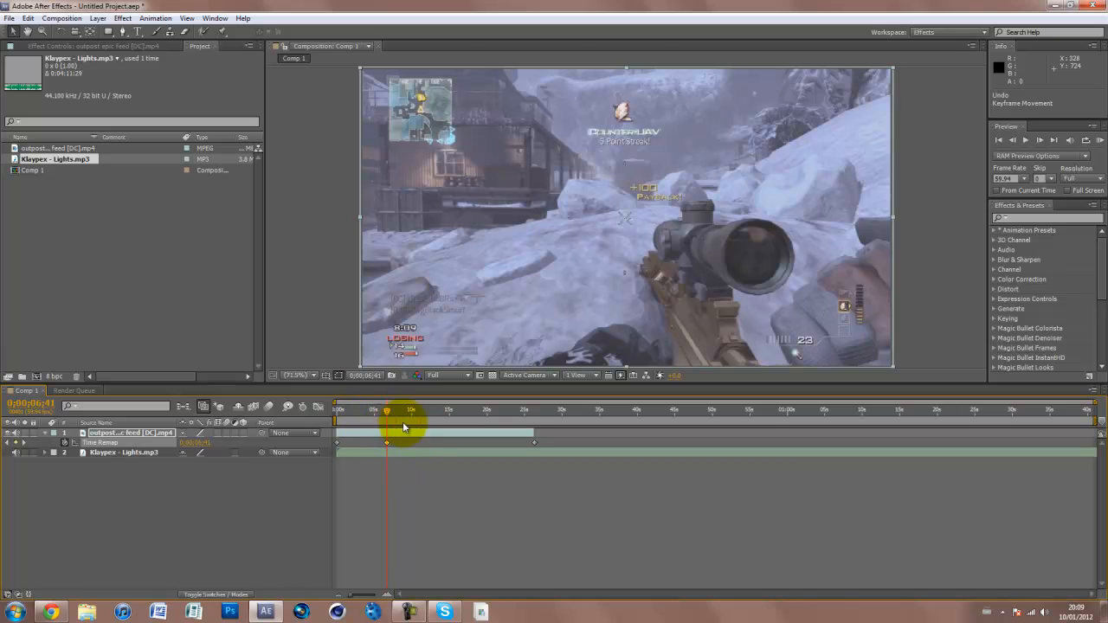
pyautogui.click(431, 411)
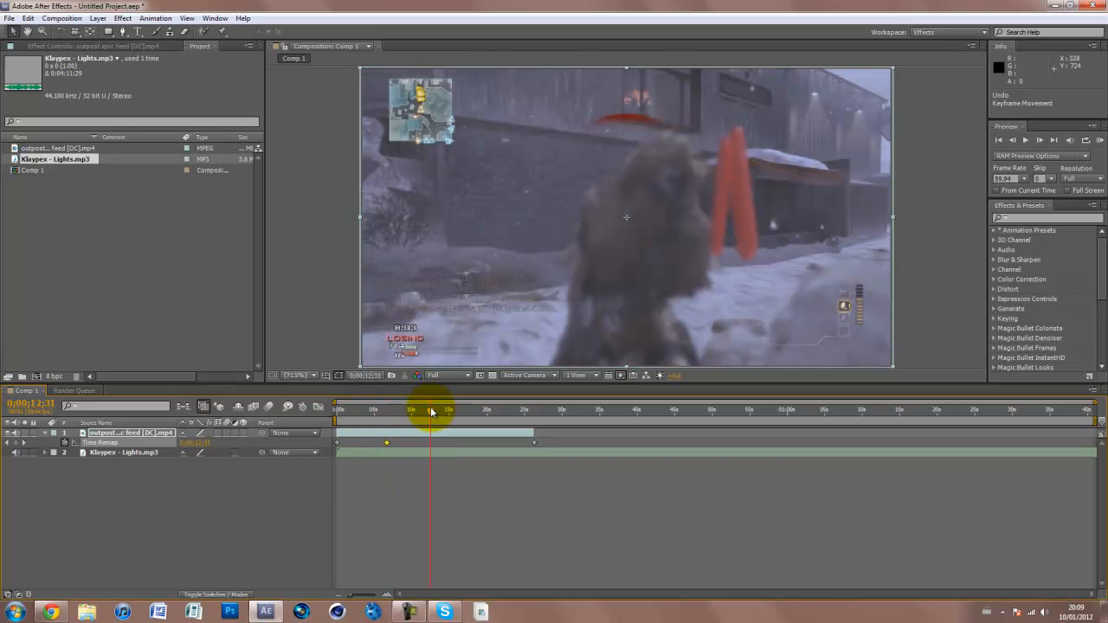
pyautogui.click(15, 443)
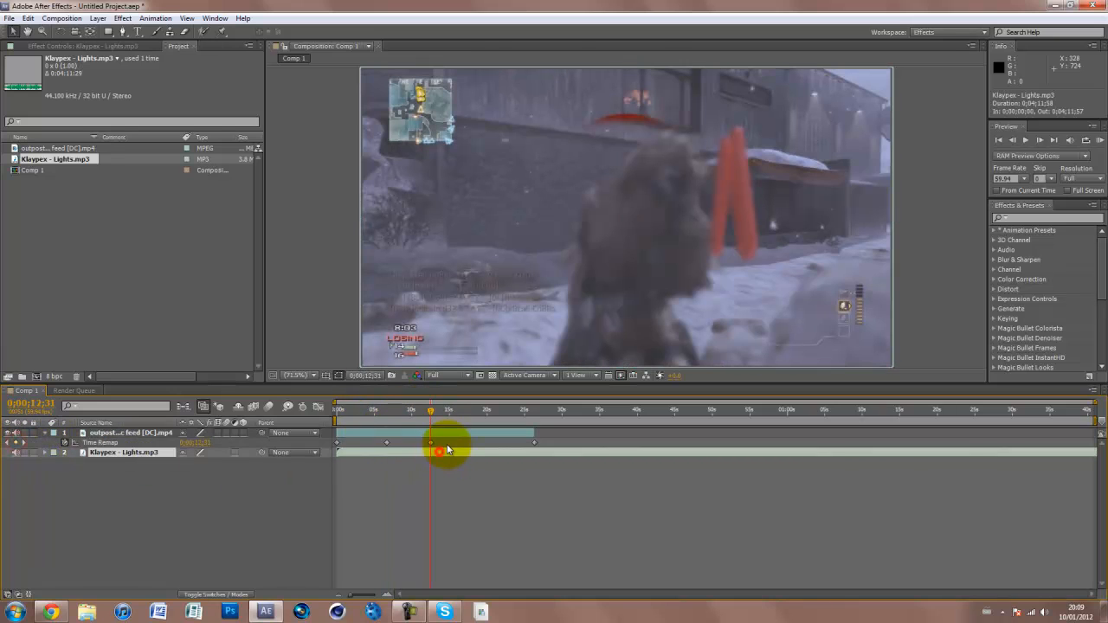
# Try shifting the two middle Time Remap keyframes earlier together, and delete both of them
pyautogui.moveTo(447, 441); pyautogui.dragTo(453, 412)
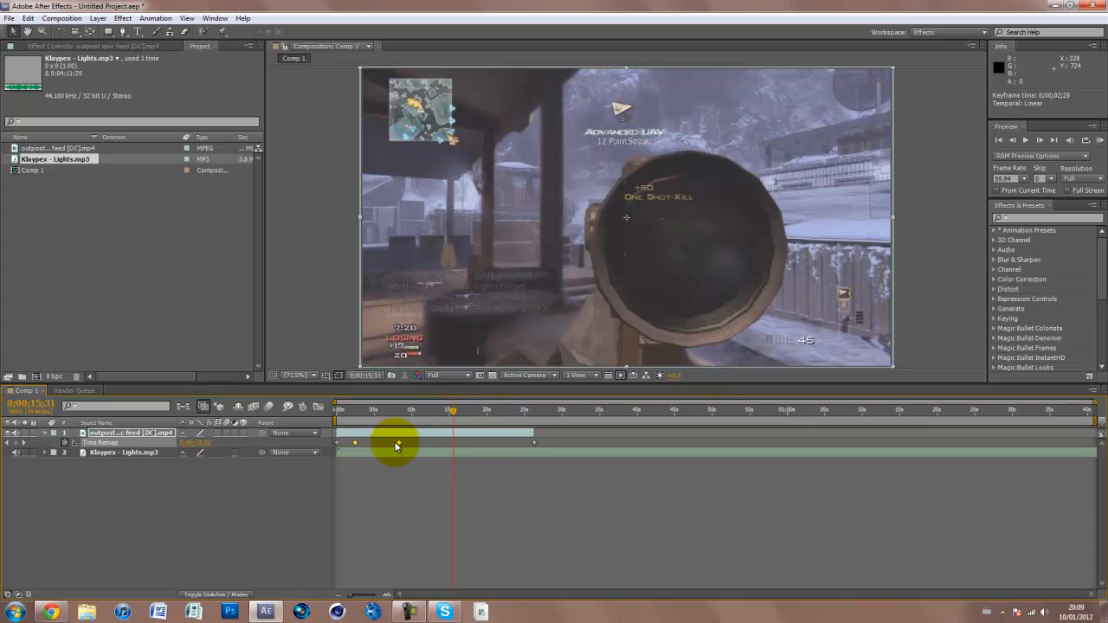
pyautogui.moveTo(396, 443); pyautogui.dragTo(417, 443)
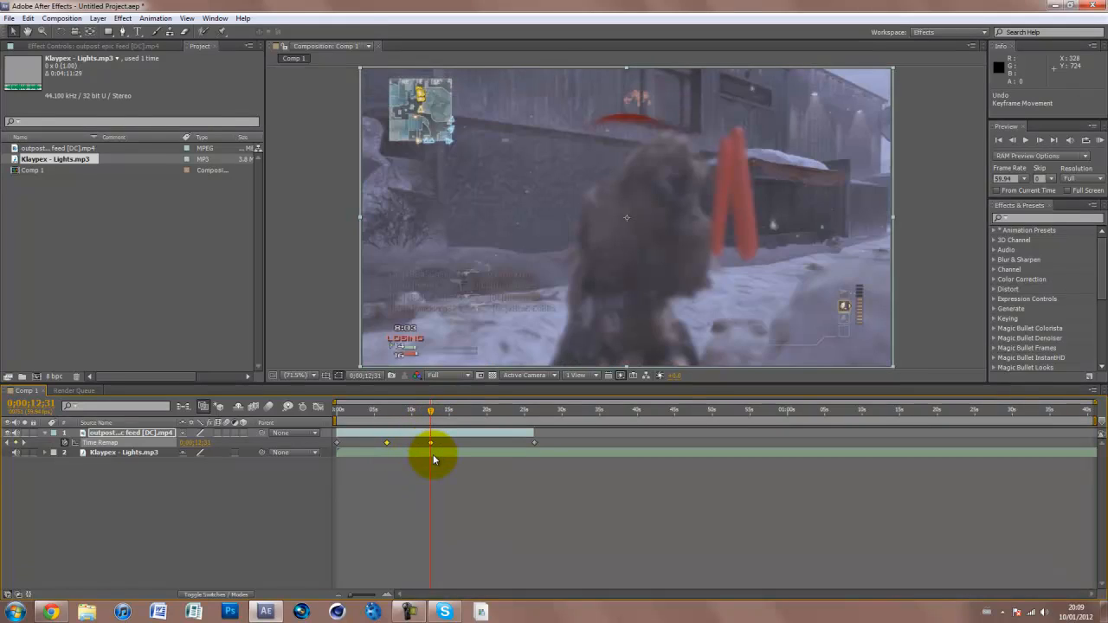
pyautogui.press('Delete')
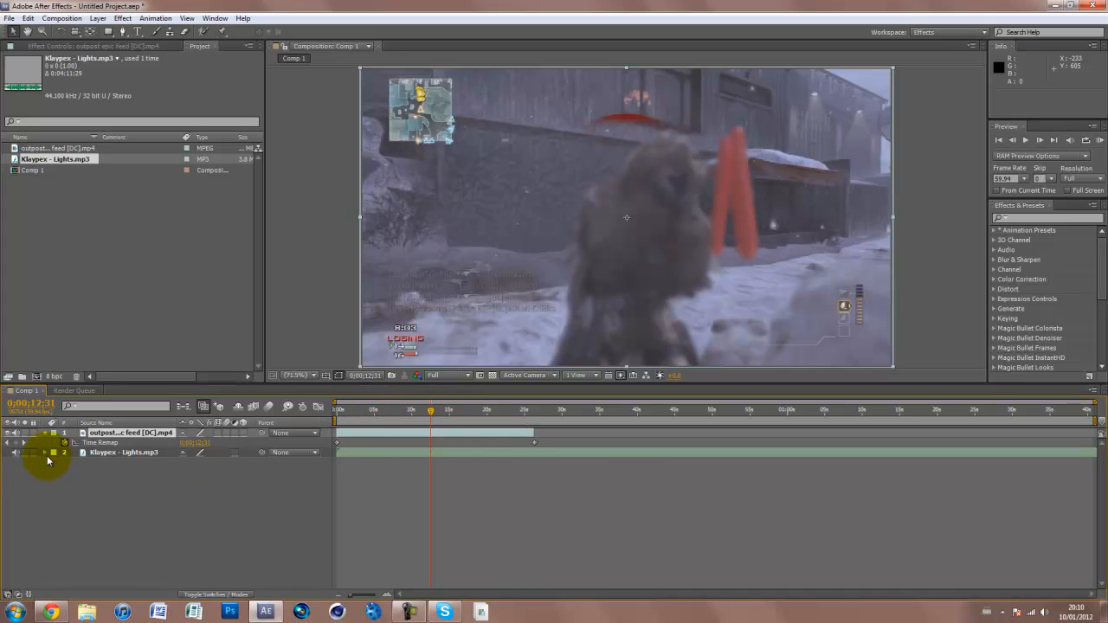
# Reveal the audio waveform of the Klaypex - Lights.mp3 layer and scrub along its first beats, returning to the start
pyautogui.click(76, 454)
pyautogui.press('l')
pyautogui.press('l')
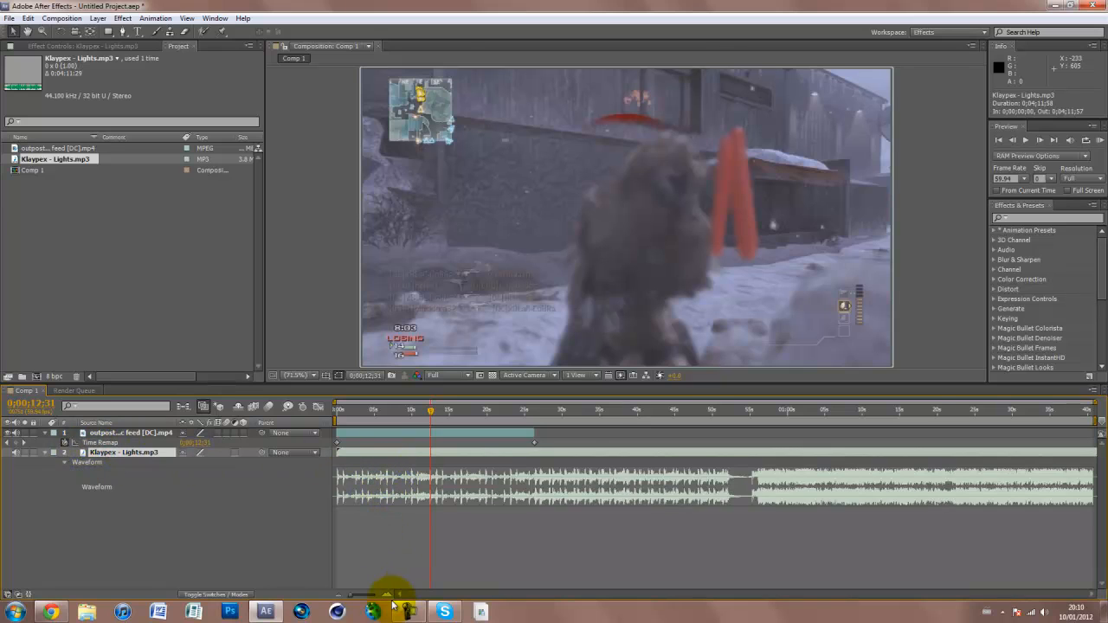
pyautogui.moveTo(357, 596); pyautogui.dragTo(368, 597)
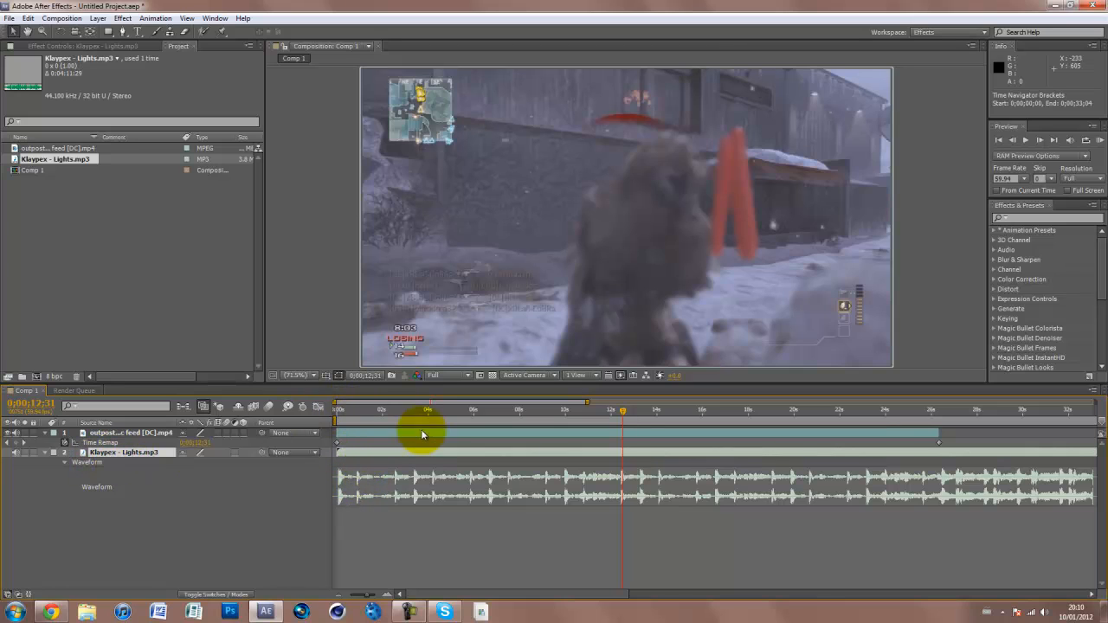
pyautogui.moveTo(350, 419)
pyautogui.mouseDown()
pyautogui.moveTo(338, 413)
pyautogui.moveTo(427, 413)
pyautogui.moveTo(346, 422)
pyautogui.moveTo(358, 421)
pyautogui.mouseUp()
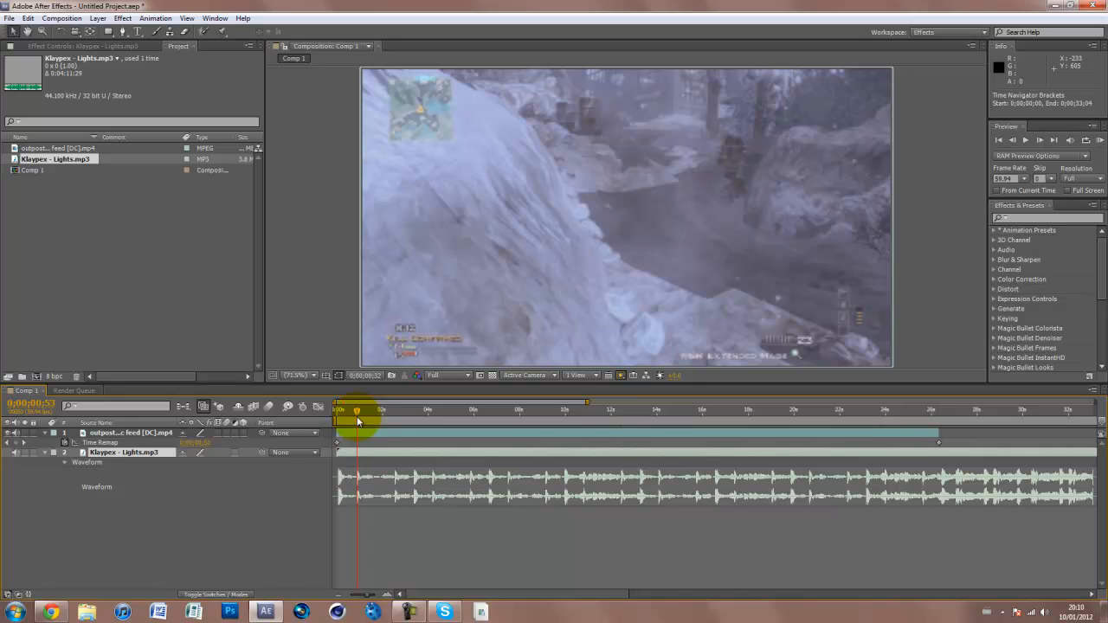
pyautogui.moveTo(357, 422); pyautogui.dragTo(430, 410)
pyautogui.moveTo(466, 408); pyautogui.dragTo(316, 438)
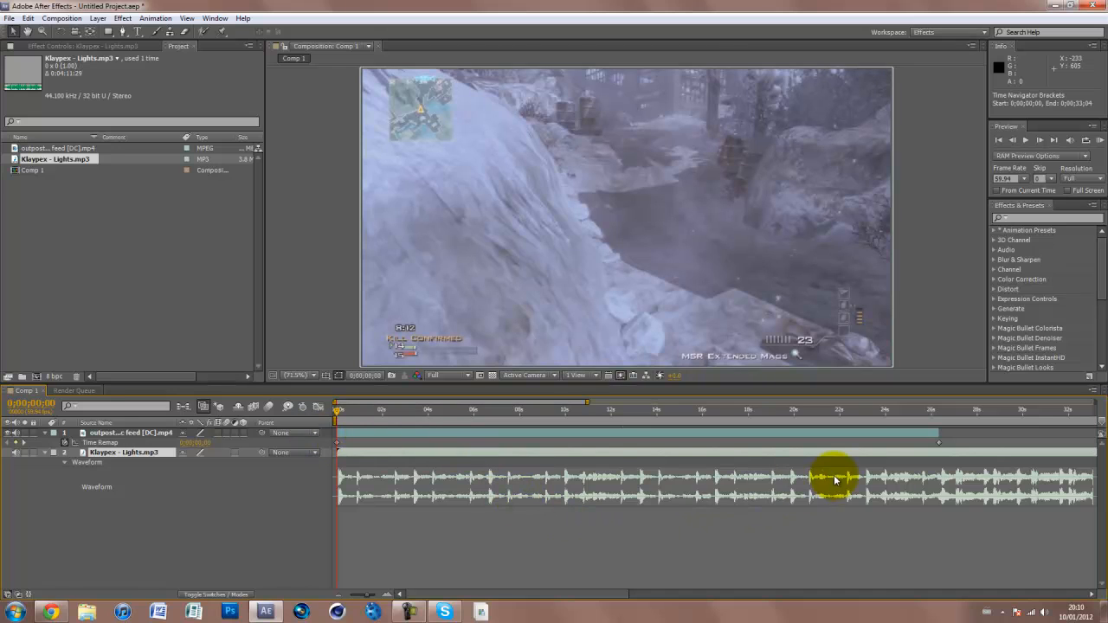
# Temporarily hide and mute the outpost clip to examine the music on its own, and turn the clip back on
pyautogui.click(12, 433)
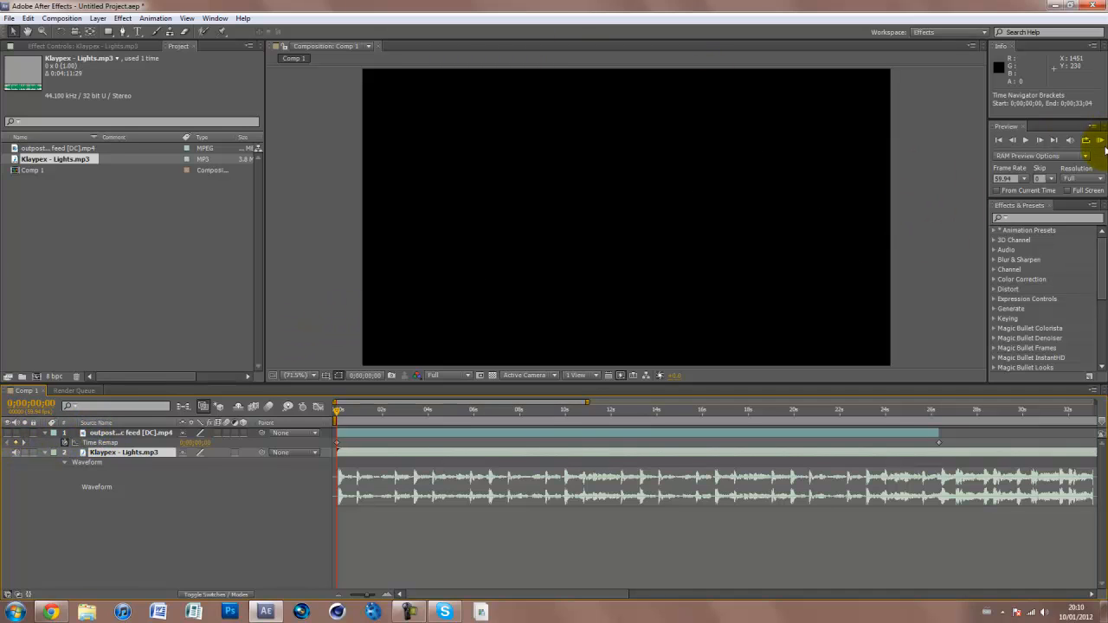
pyautogui.click(1083, 178)
pyautogui.click(1082, 178)
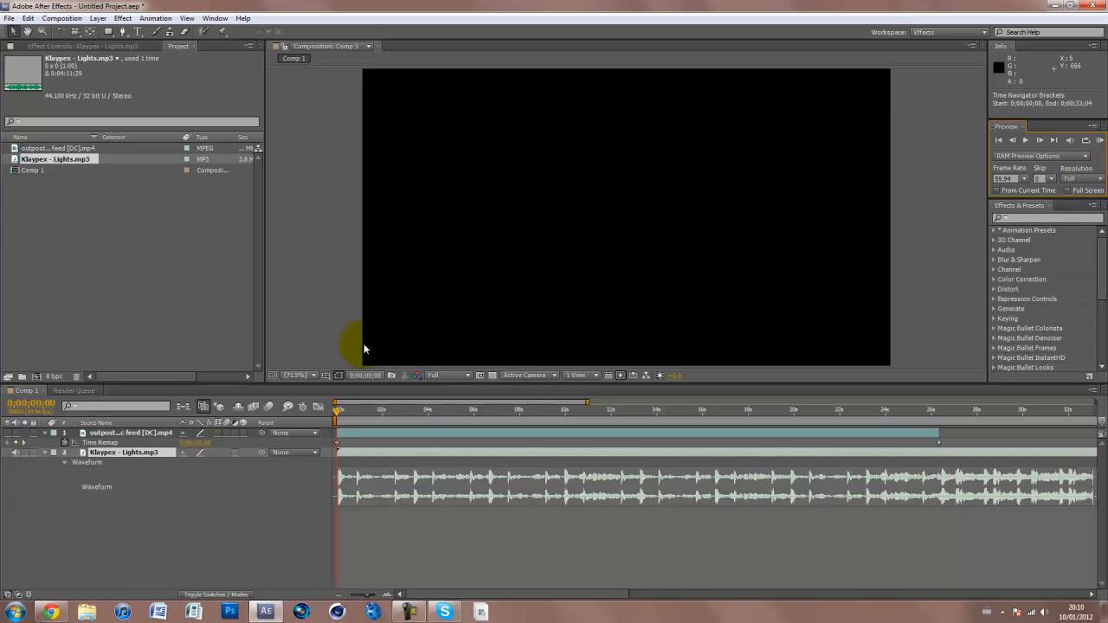
pyautogui.click(433, 376)
pyautogui.click(440, 386)
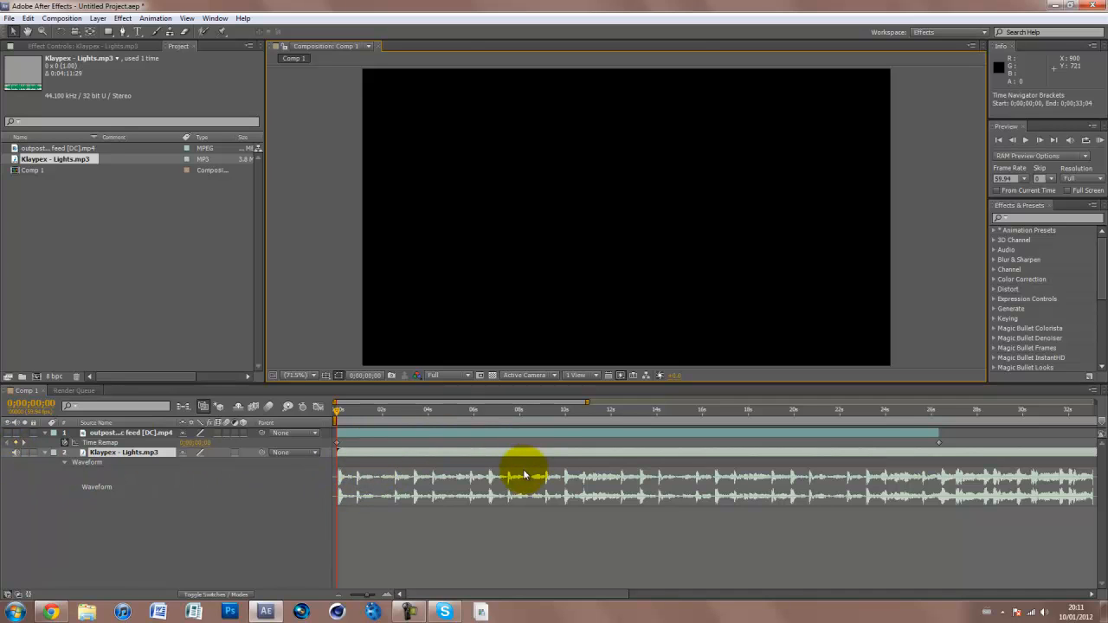
pyautogui.moveTo(465, 409); pyautogui.dragTo(337, 422)
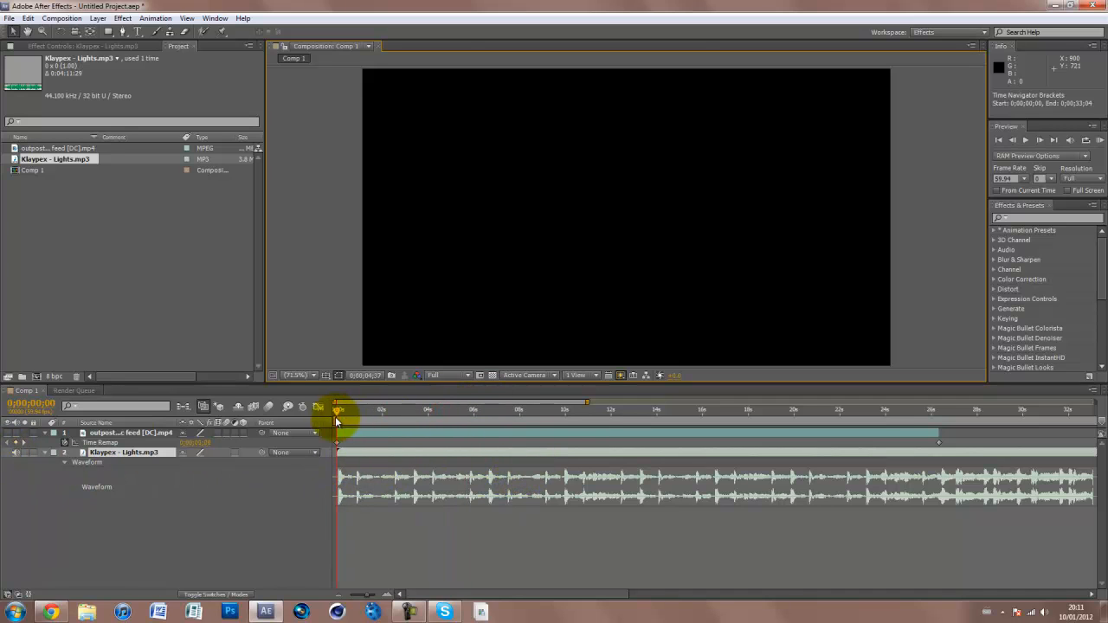
pyautogui.click(8, 433)
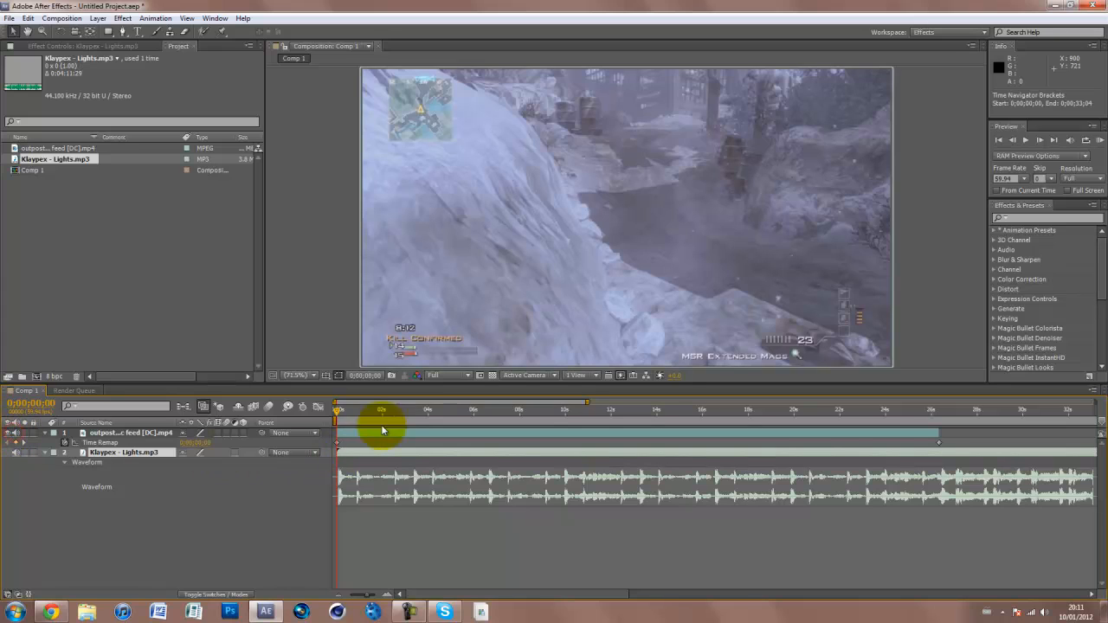
# Collapse the waveform of the music layer and scrub the outpost clip to the first kill, around 0;00;06;17
pyautogui.click(354, 408)
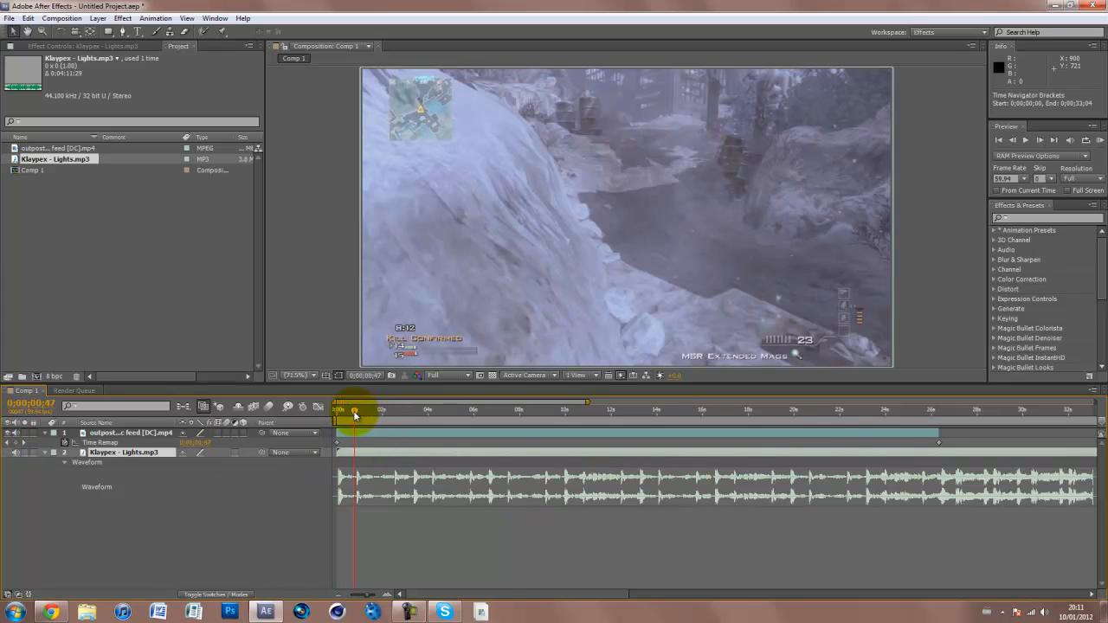
pyautogui.click(46, 454)
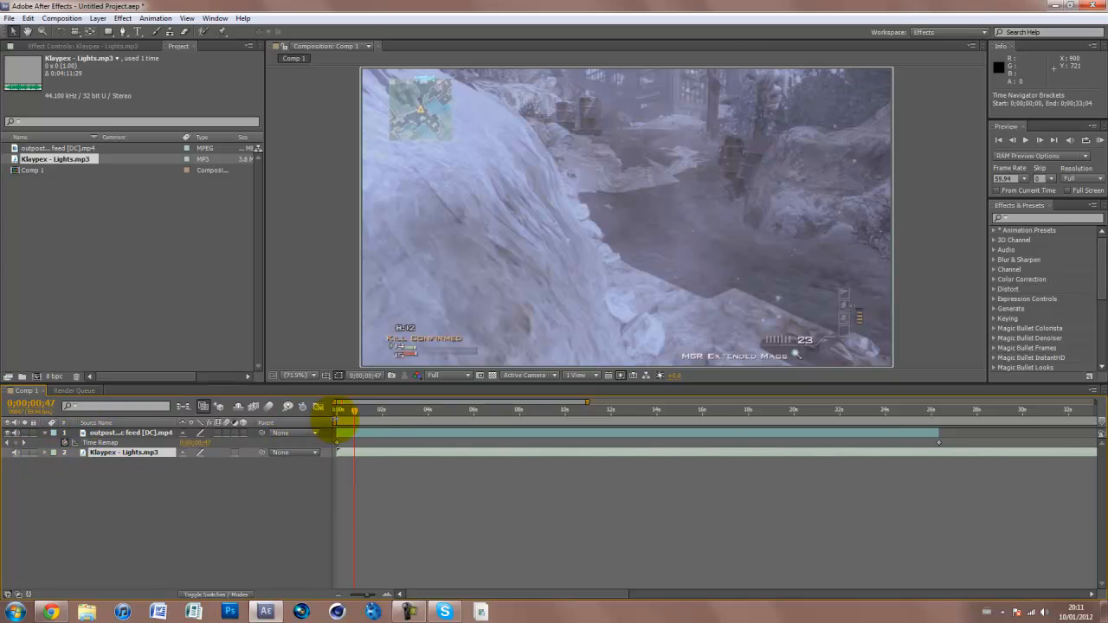
pyautogui.moveTo(354, 413); pyautogui.dragTo(479, 407)
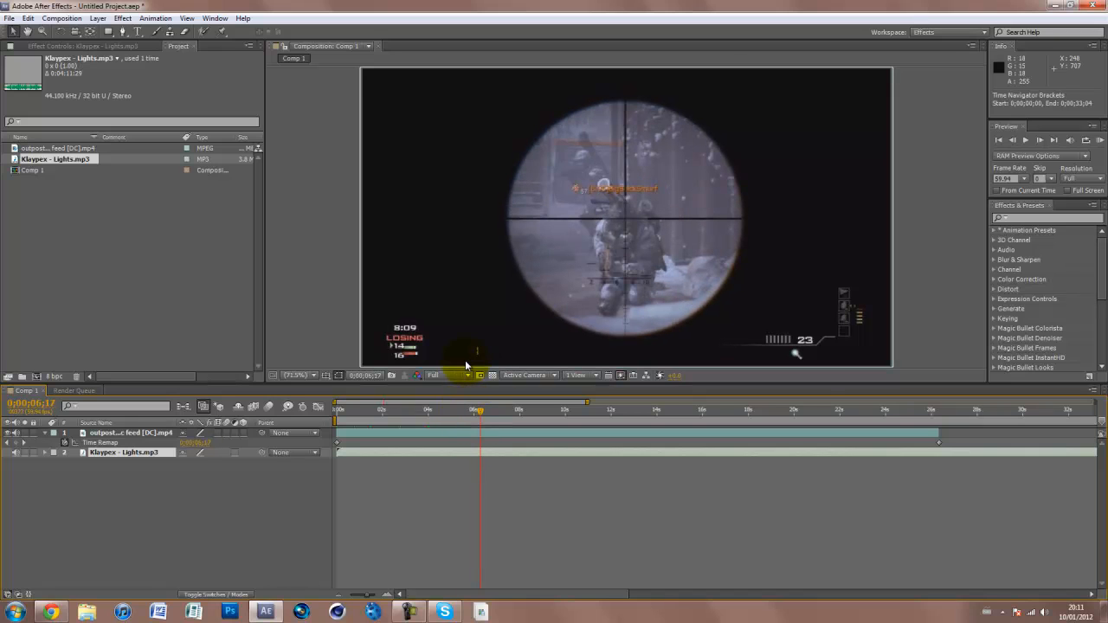
# Find the exact frame of the first shot and add a Time Remap keyframe there, at 0;00;06;27
pyautogui.press('pageup')
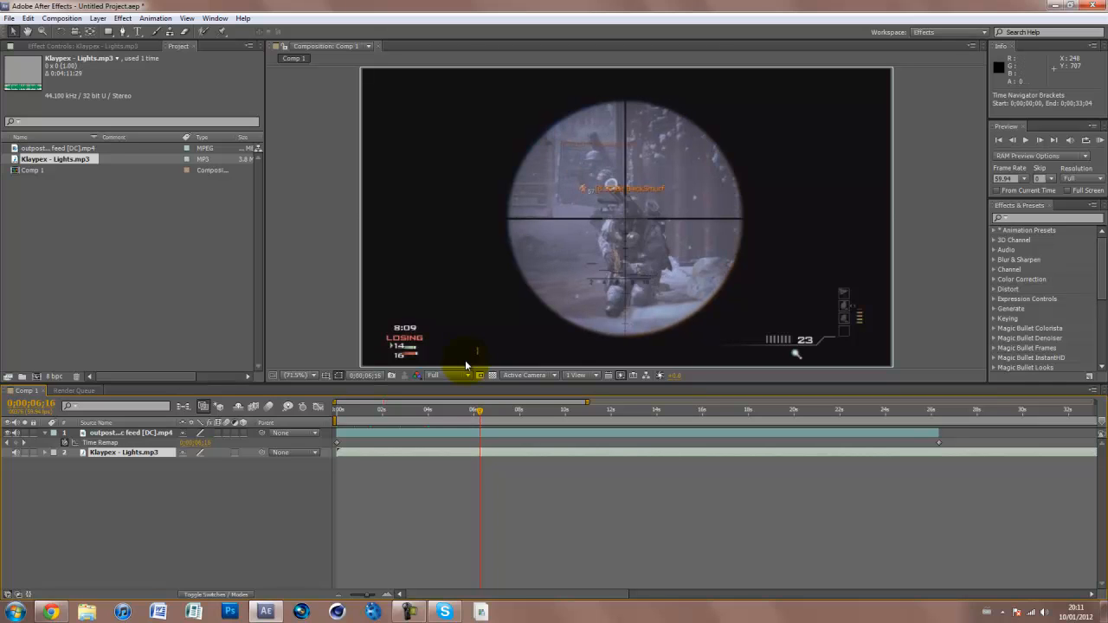
pyautogui.press('pagedown')
pyautogui.press('pagedown')
pyautogui.press('pagedown')
pyautogui.press('pagedown')
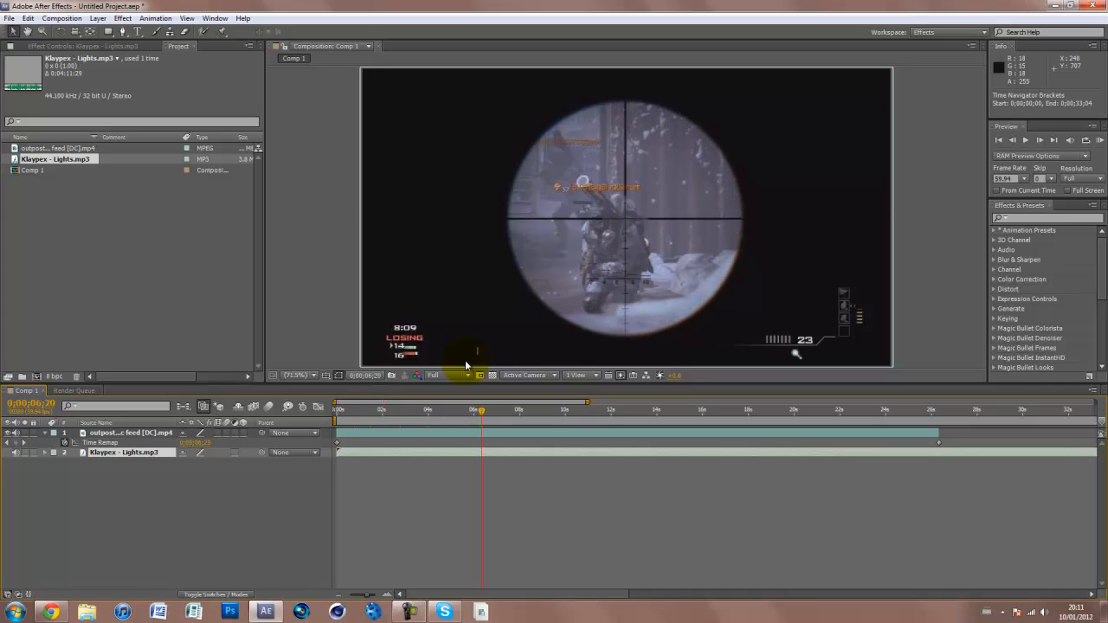
pyautogui.press('pagedown')
pyautogui.press('pagedown')
pyautogui.press('pagedown')
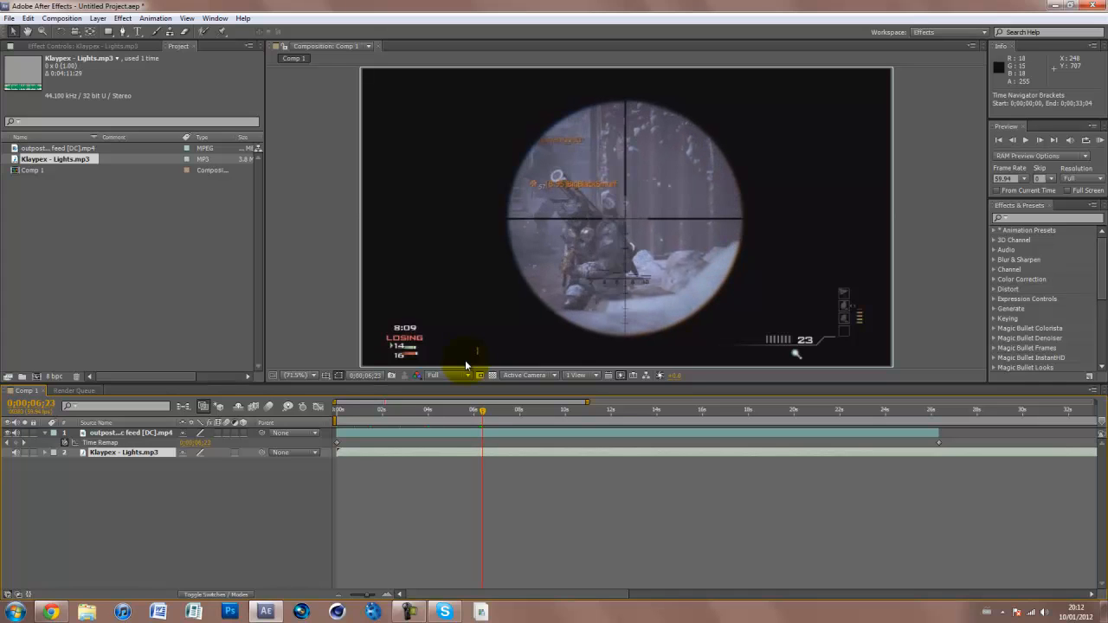
pyautogui.press('pagedown')
pyautogui.press('pagedown')
pyautogui.press('pagedown')
pyautogui.press('pagedown')
pyautogui.press('pagedown')
pyautogui.press('pagedown')
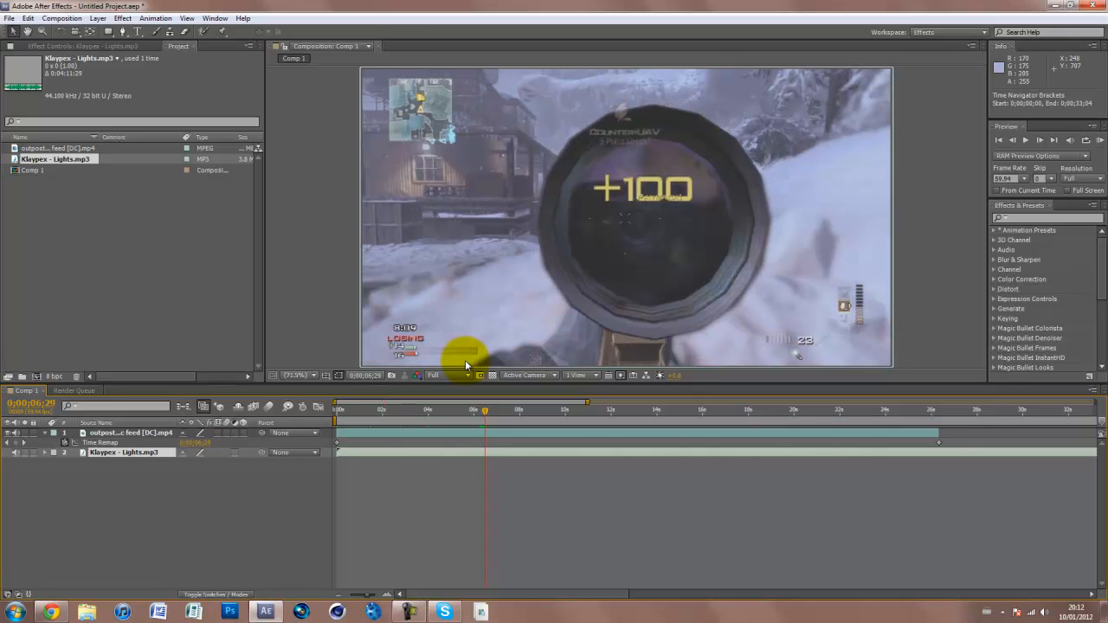
pyautogui.press('pageup')
pyautogui.press('pageup')
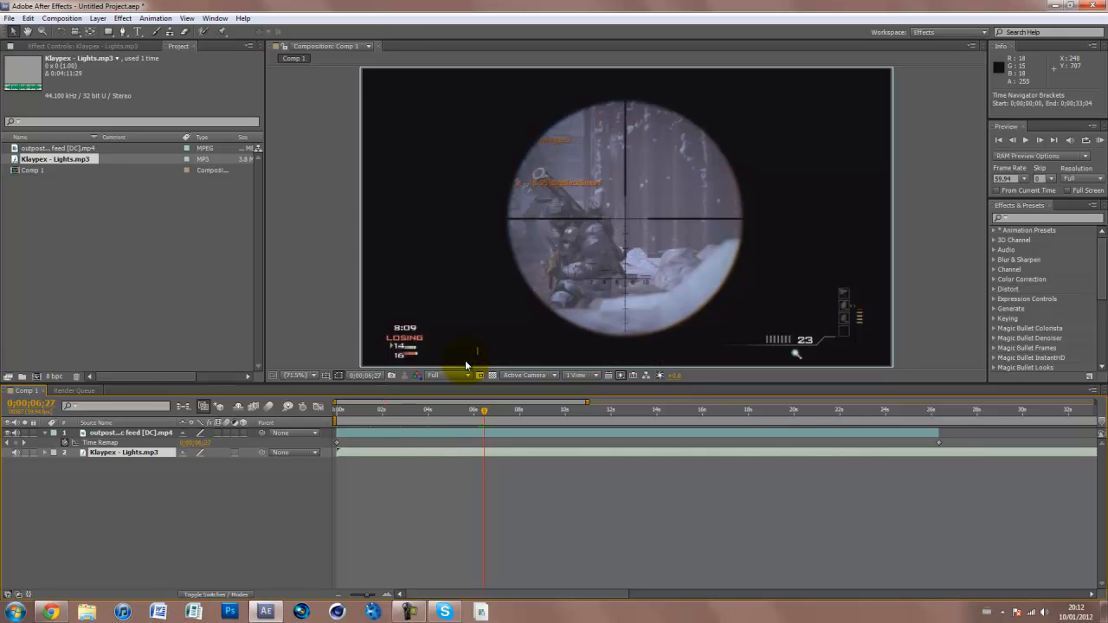
pyautogui.click(16, 443)
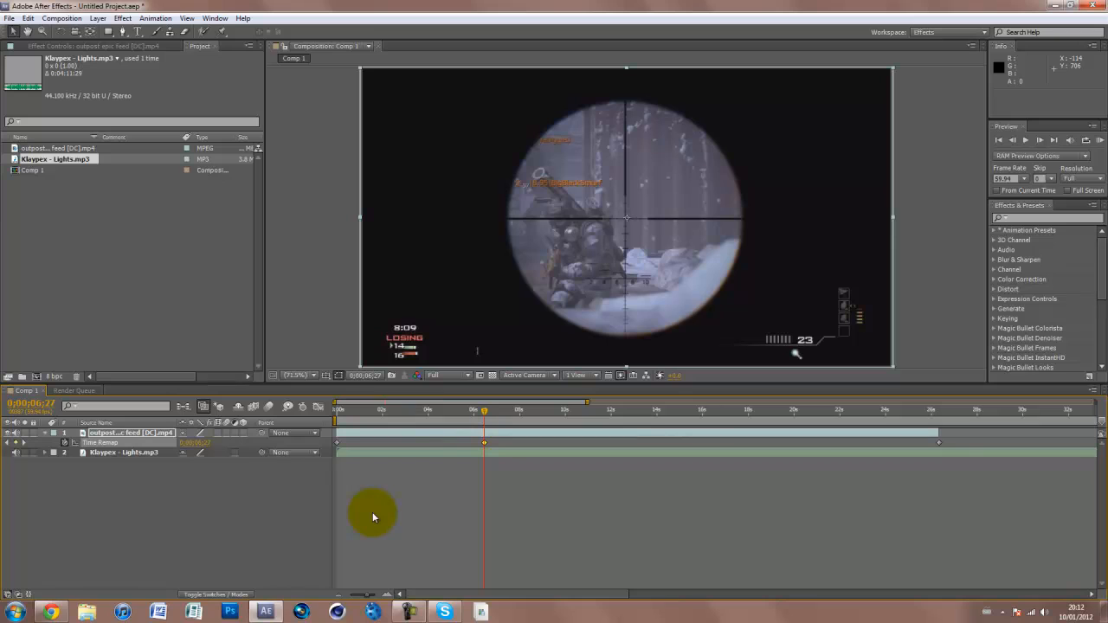
# Add a Time Remap keyframe 30 frames before the first shot, at 0;00;05;57
pyautogui.hotkey('shift', 'pageup')
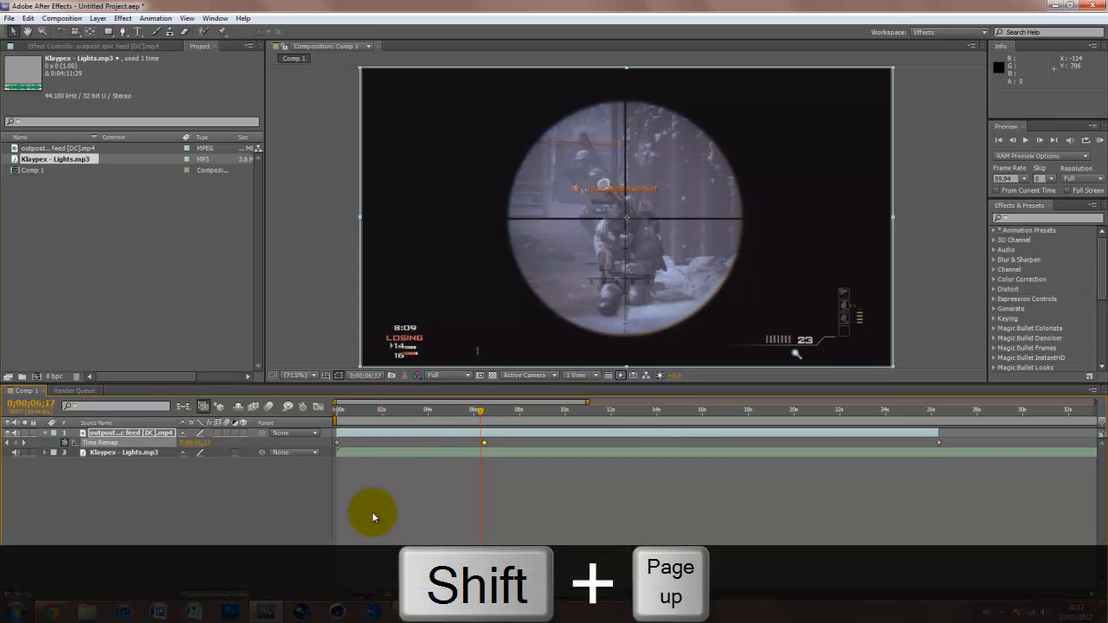
pyautogui.hotkey('shift', 'pageup')
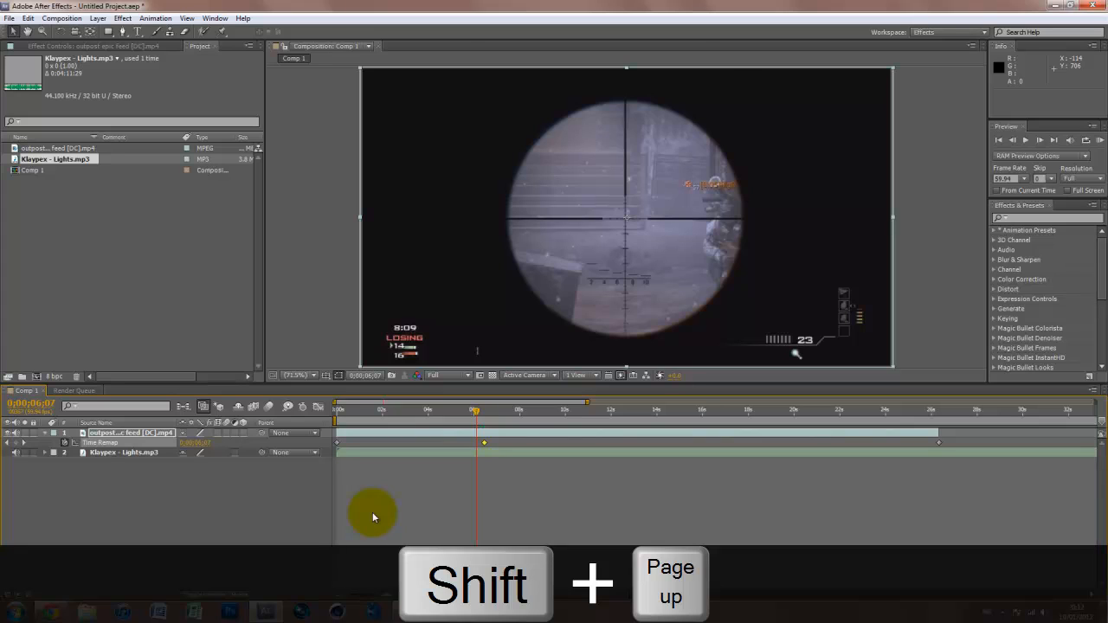
pyautogui.hotkey('shift', 'pageup')
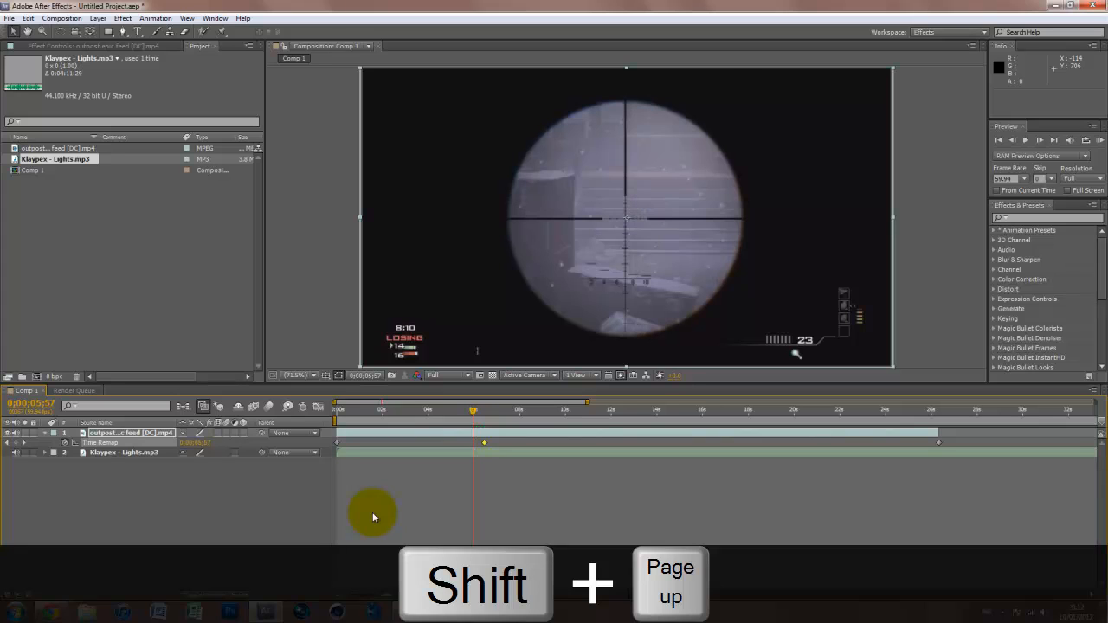
pyautogui.click(15, 443)
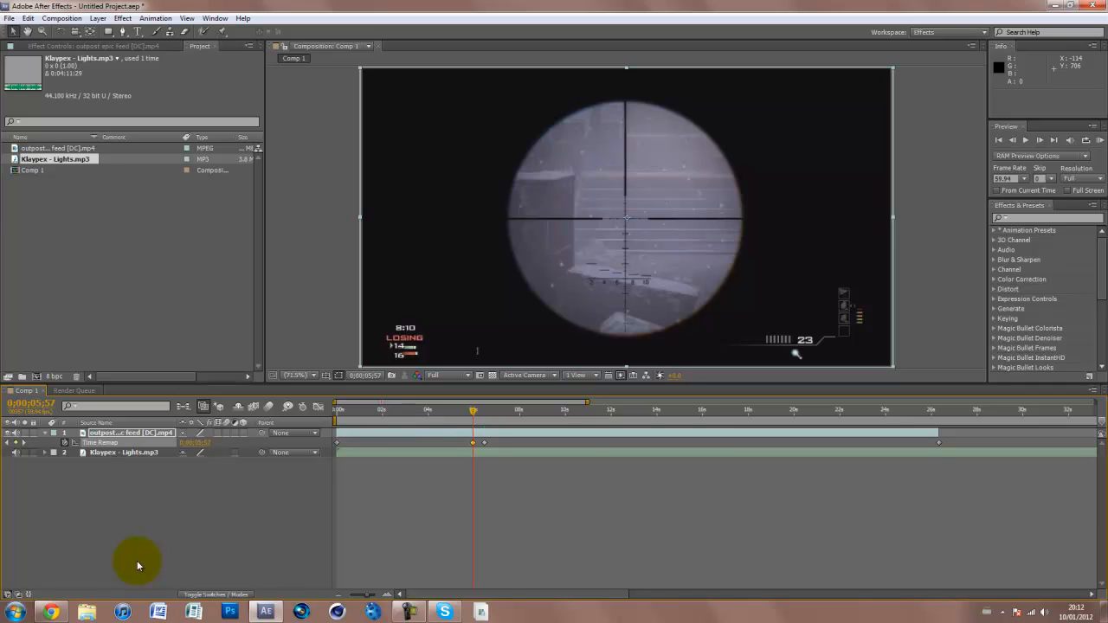
# Add a Time Remap keyframe 30 frames after the first shot, at 0;00;06;57
pyautogui.hotkey('shift', 'pagedown')
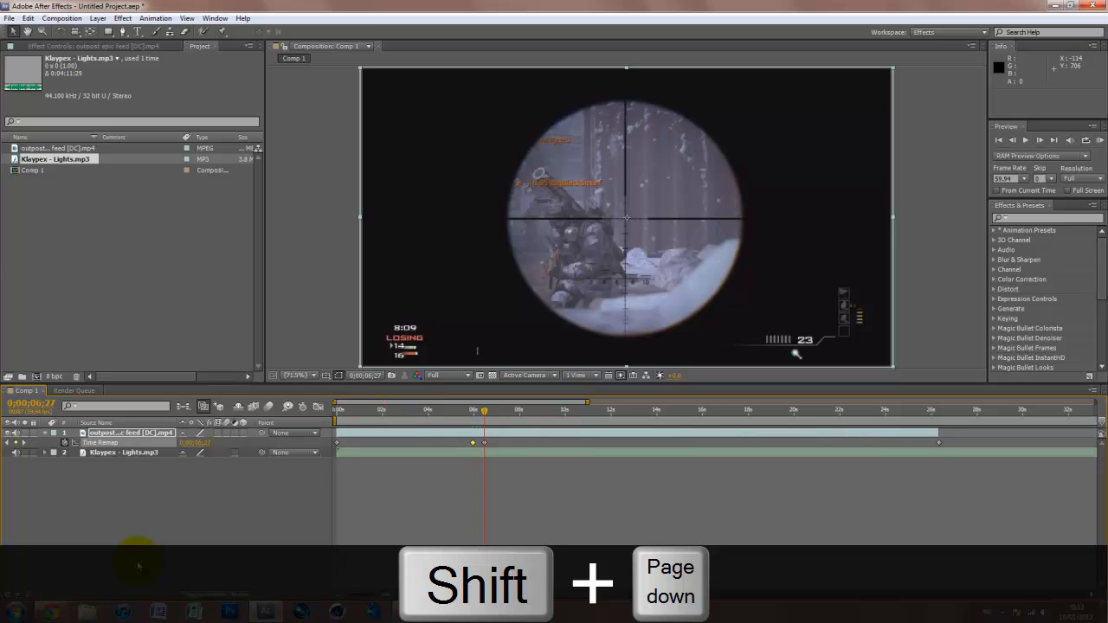
pyautogui.hotkey('shift', 'pagedown')
pyautogui.hotkey('shift', 'pagedown')
pyautogui.hotkey('shift', 'pagedown')
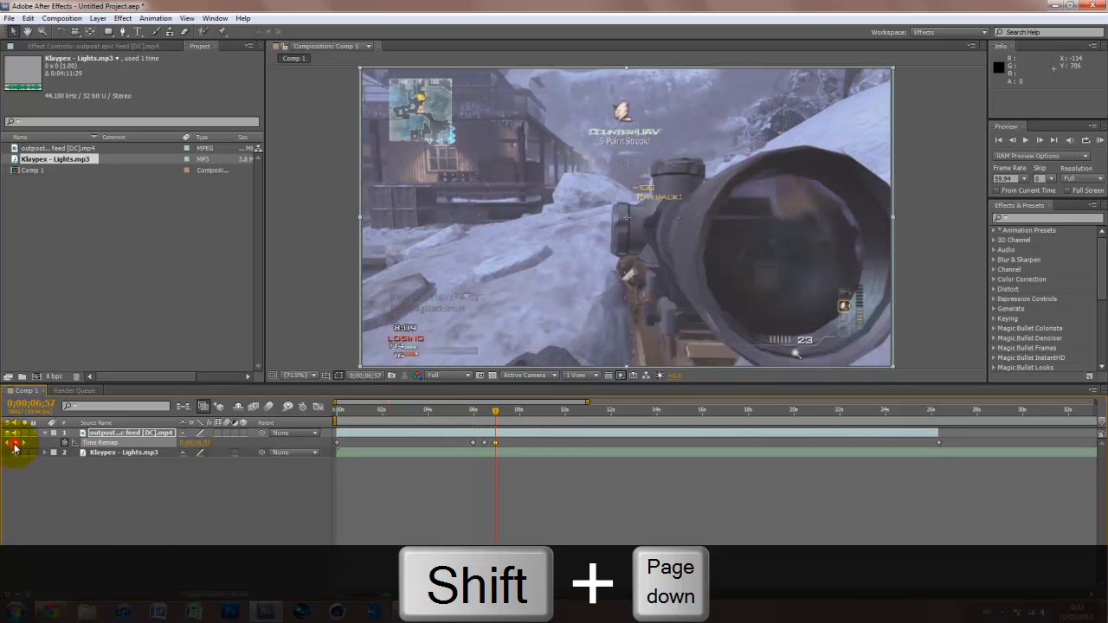
# Scrub past the first shot to the second kill and add a Time Remap keyframe at 0;00;07;45
pyautogui.click(473, 412)
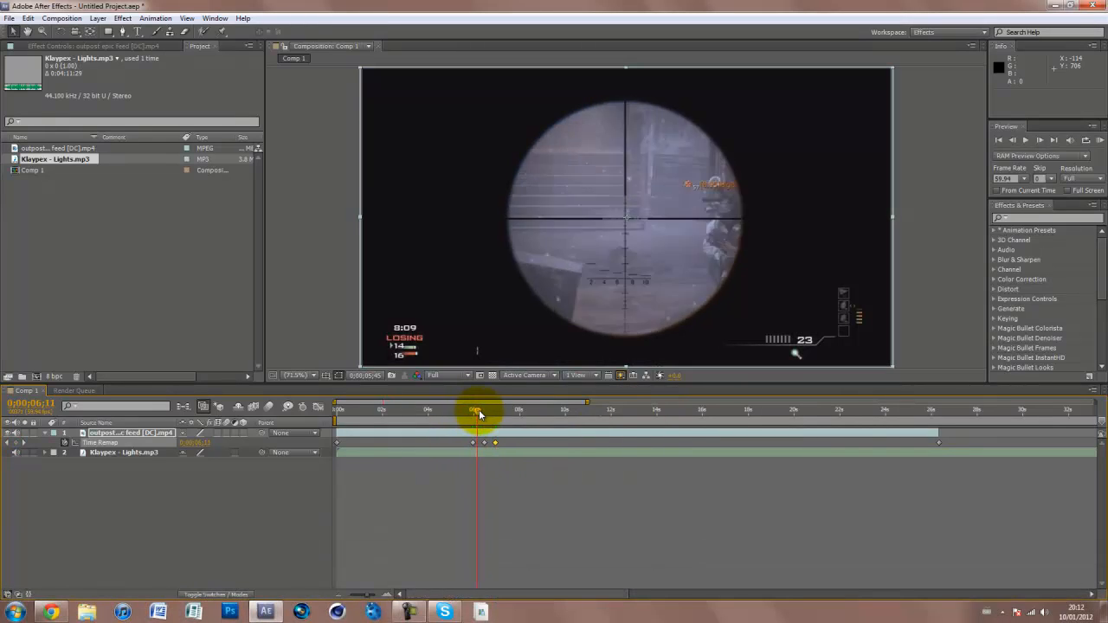
pyautogui.moveTo(479, 409); pyautogui.dragTo(515, 412)
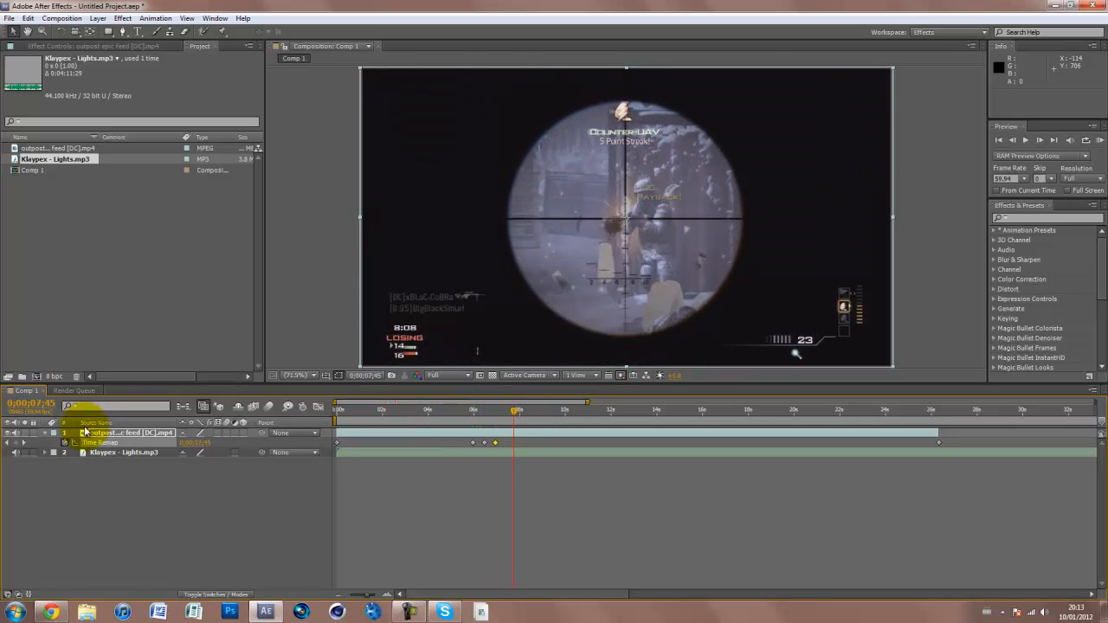
pyautogui.click(16, 442)
# Add a Time Remap keyframe 30 frames before the second shot, at 0;00;07;15
pyautogui.hotkey('shift', 'pageup')
pyautogui.hotkey('shift', 'pageup')
pyautogui.hotkey('shift', 'pageup')
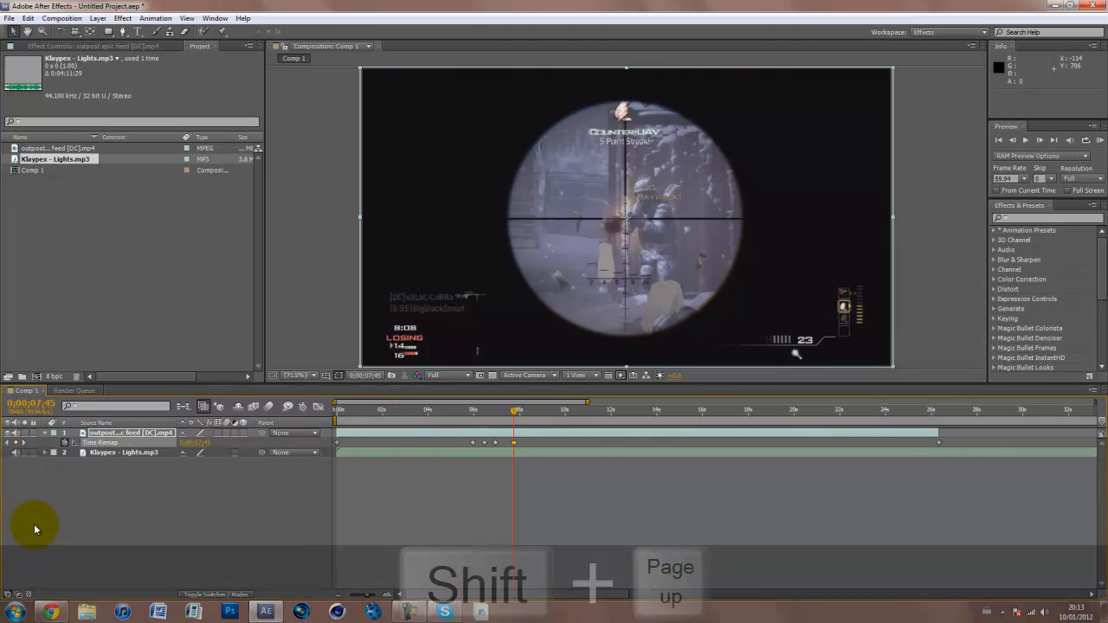
pyautogui.click(16, 442)
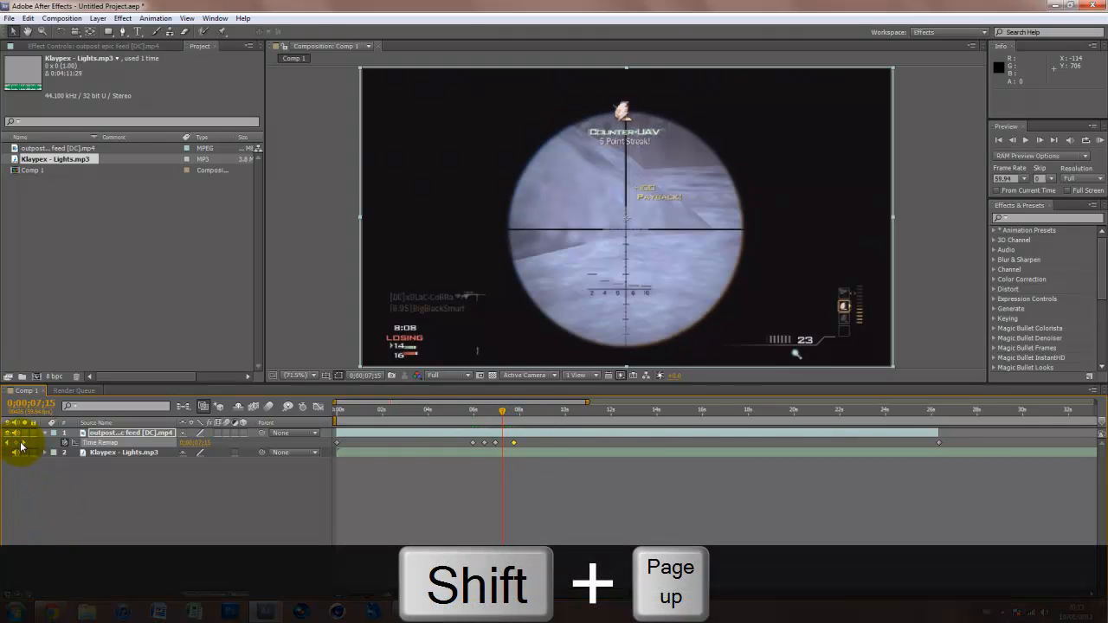
# Add a Time Remap keyframe 30 frames after the second shot, at 0;00;08;15
pyautogui.hotkey('shift', 'pagedown')
pyautogui.hotkey('shift', 'pagedown')
pyautogui.hotkey('shift', 'pagedown')
pyautogui.hotkey('shift', 'pagedown')
pyautogui.hotkey('shift', 'pagedown')
pyautogui.hotkey('shift', 'pagedown')
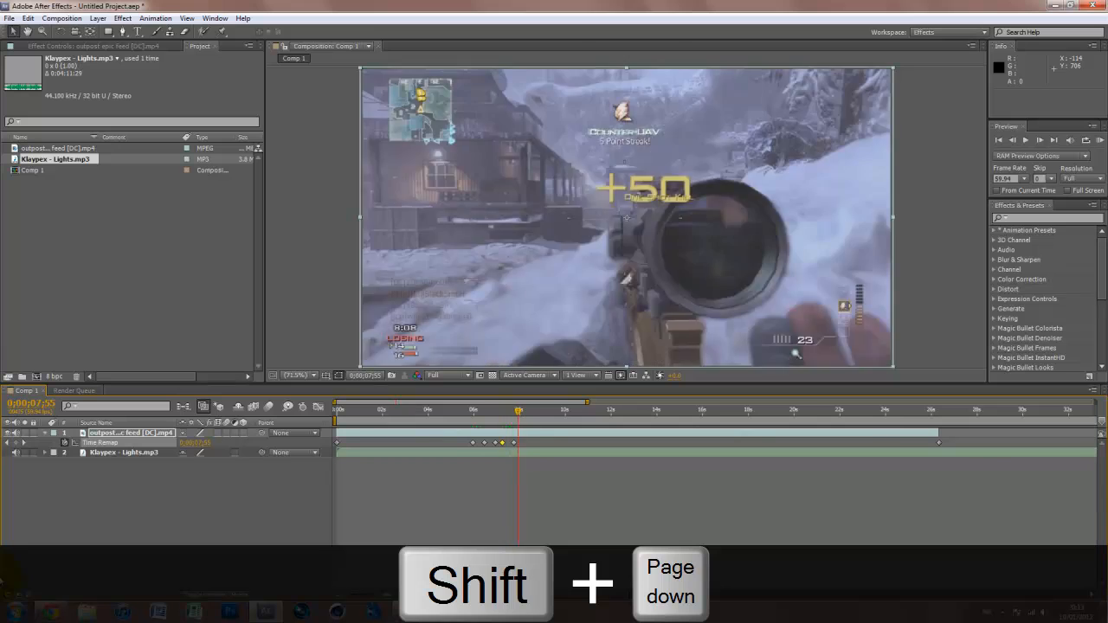
pyautogui.click(16, 442)
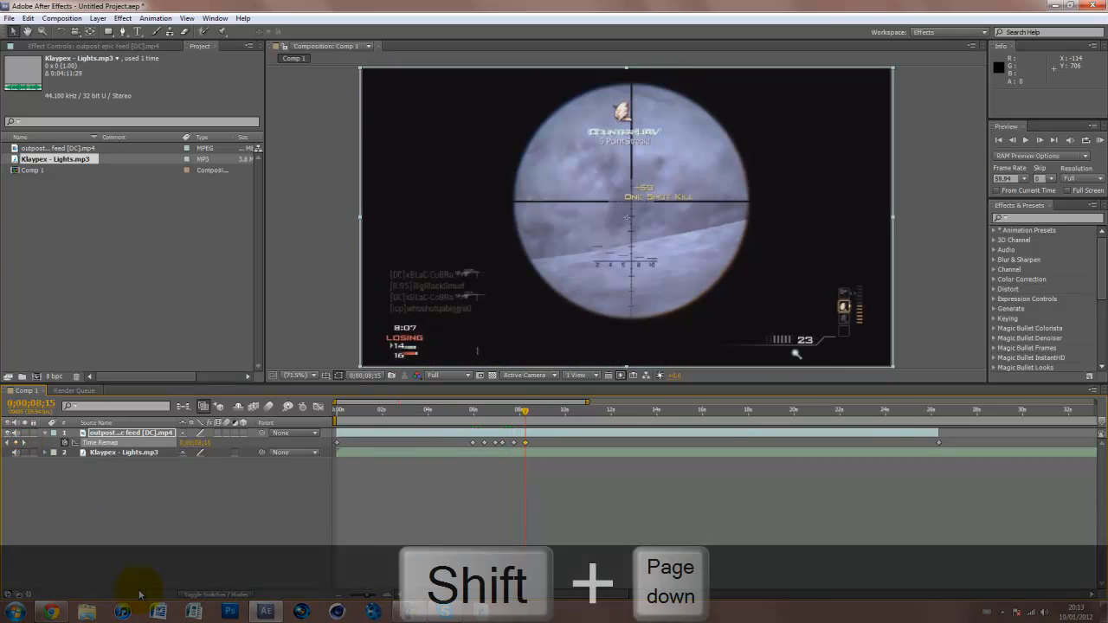
# Advance to the frame of the third shot and add a Time Remap keyframe at 0;00;09;03
pyautogui.hotkey('shift', 'pagedown')
pyautogui.hotkey('shift', 'pagedown')
pyautogui.hotkey('shift', 'pagedown')
pyautogui.hotkey('shift', 'pagedown')
pyautogui.hotkey('shift', 'pagedown')
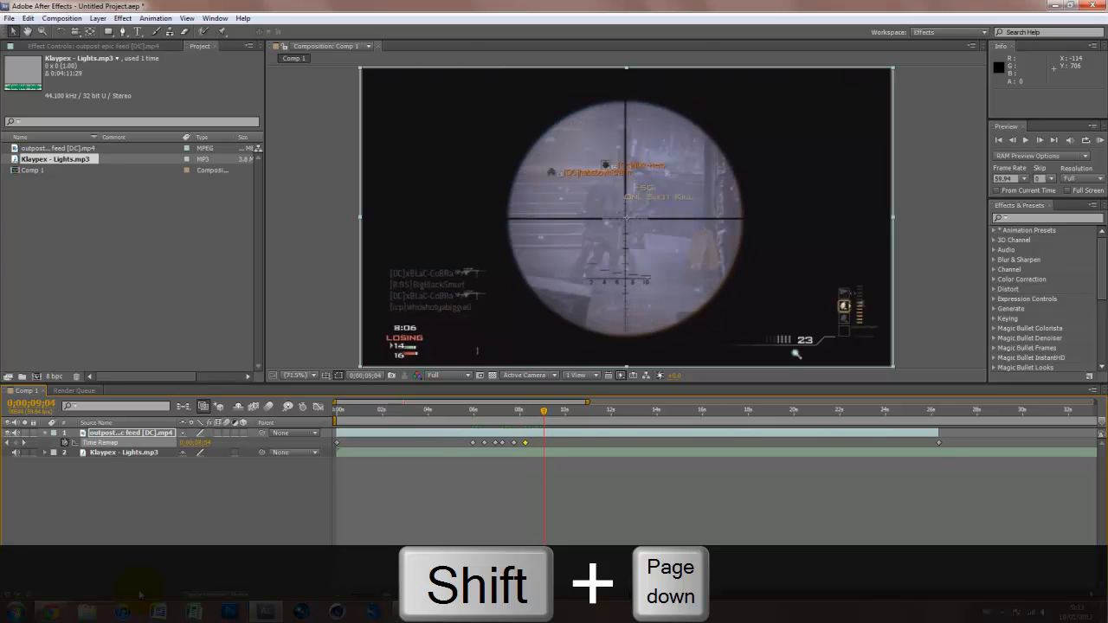
pyautogui.hotkey('shift', 'pagedown')
pyautogui.press('pagedown')
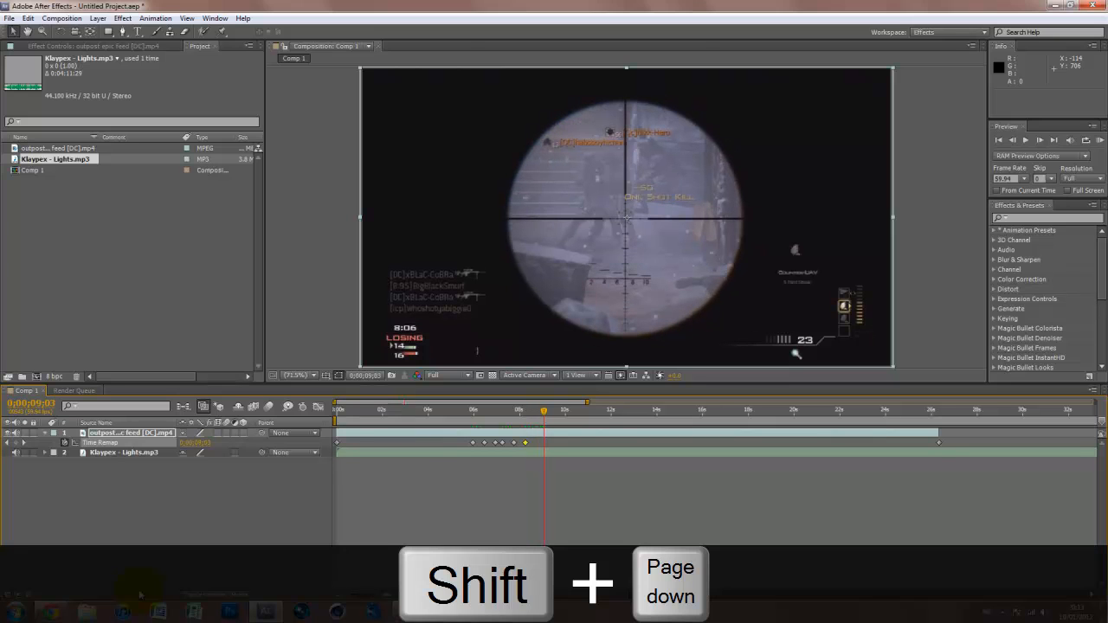
pyautogui.click(15, 443)
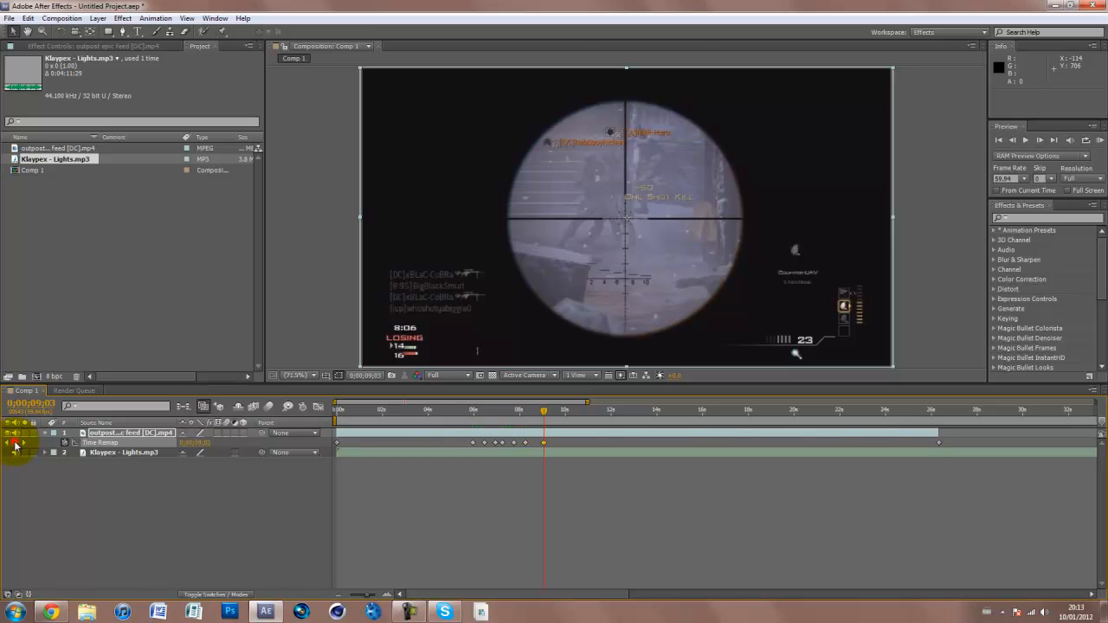
# Add Time Remap keyframes 30 frames after and before the third shot, at 0;00;09;33 and 0;00;08;33
pyautogui.hotkey('shift', 'pagedown')
pyautogui.hotkey('shift', 'pagedown')
pyautogui.hotkey('shift', 'pagedown')
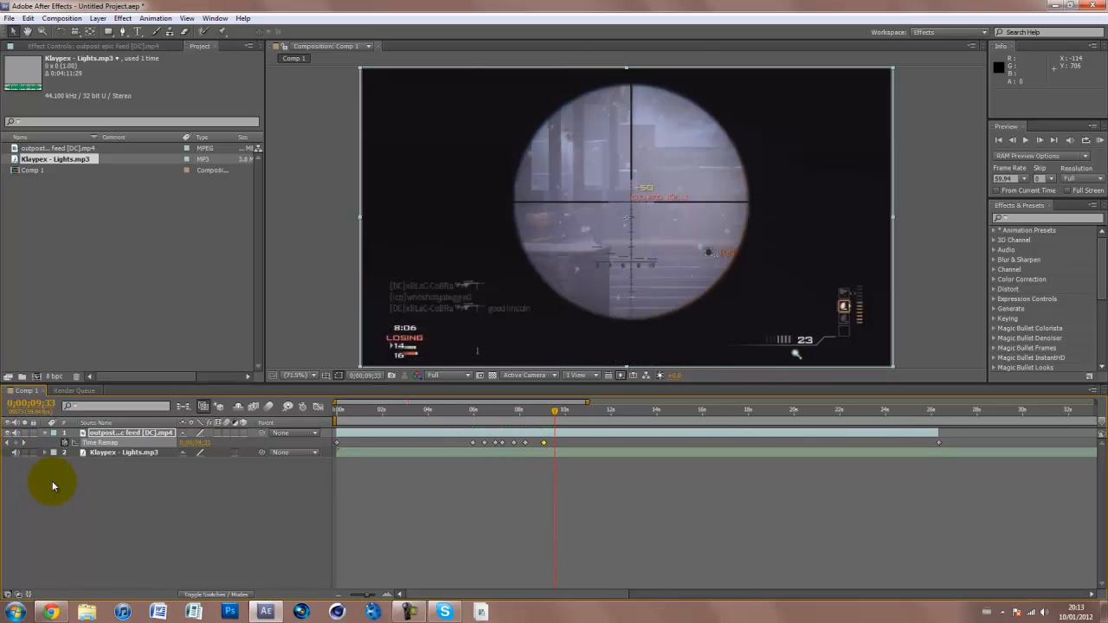
pyautogui.click(16, 442)
pyautogui.hotkey('shift', 'pageup')
pyautogui.hotkey('shift', 'pageup')
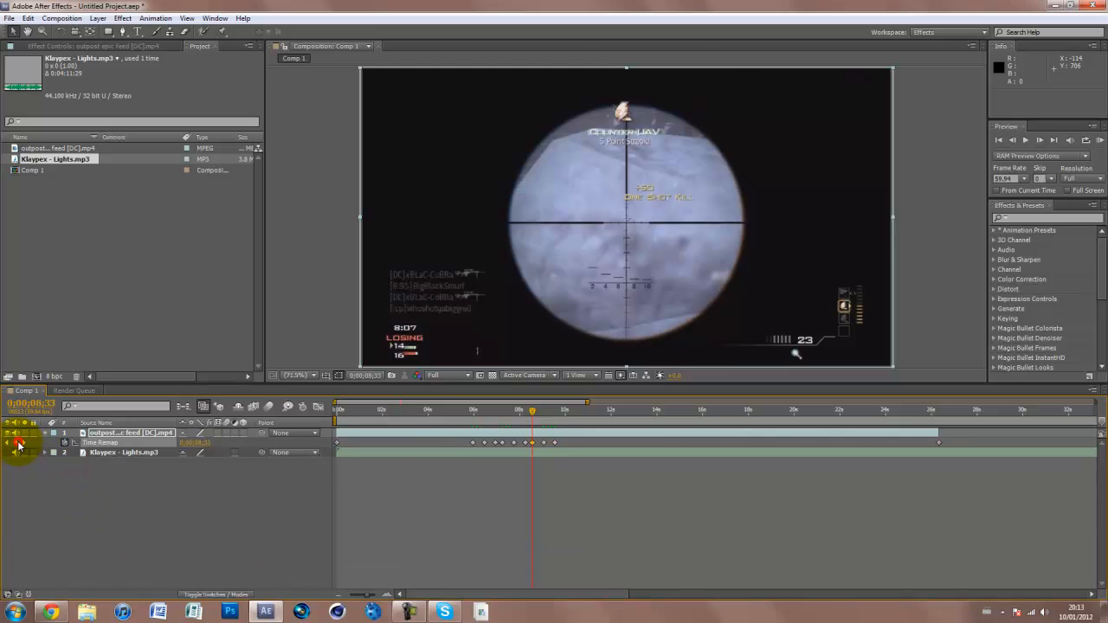
# Scrub through the three keyframes around the third shot to review its lead-in and ending
pyautogui.moveTo(531, 412)
pyautogui.mouseDown()
pyautogui.moveTo(755, 427)
pyautogui.moveTo(673, 411)
pyautogui.moveTo(488, 414)
pyautogui.moveTo(607, 420)
pyautogui.moveTo(533, 411)
pyautogui.mouseUp()
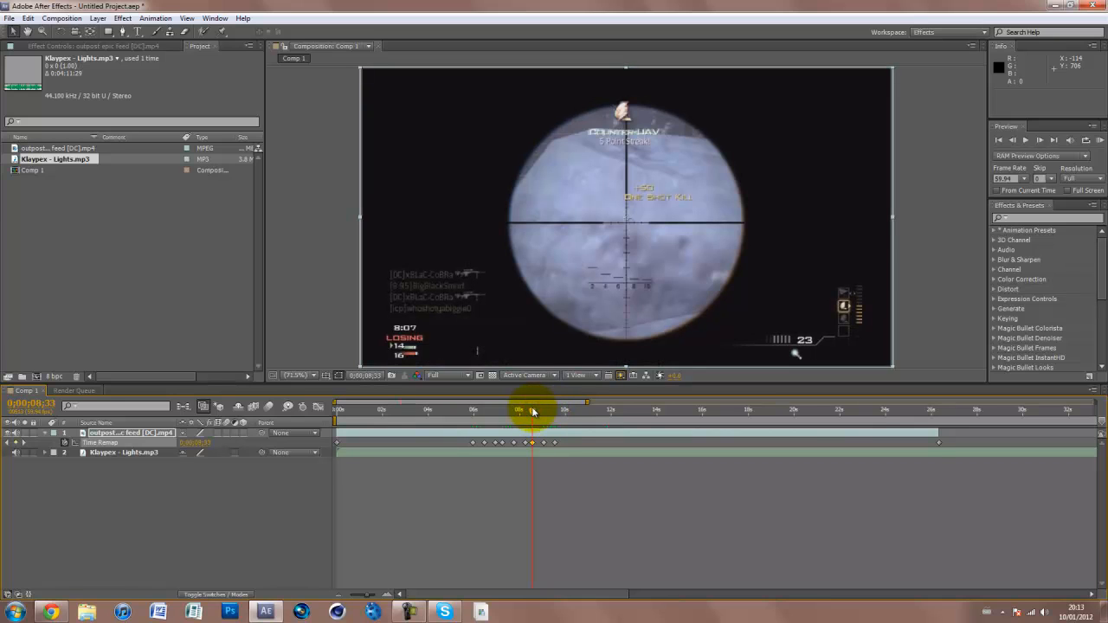
pyautogui.moveTo(533, 411); pyautogui.dragTo(556, 410)
pyautogui.click(564, 447)
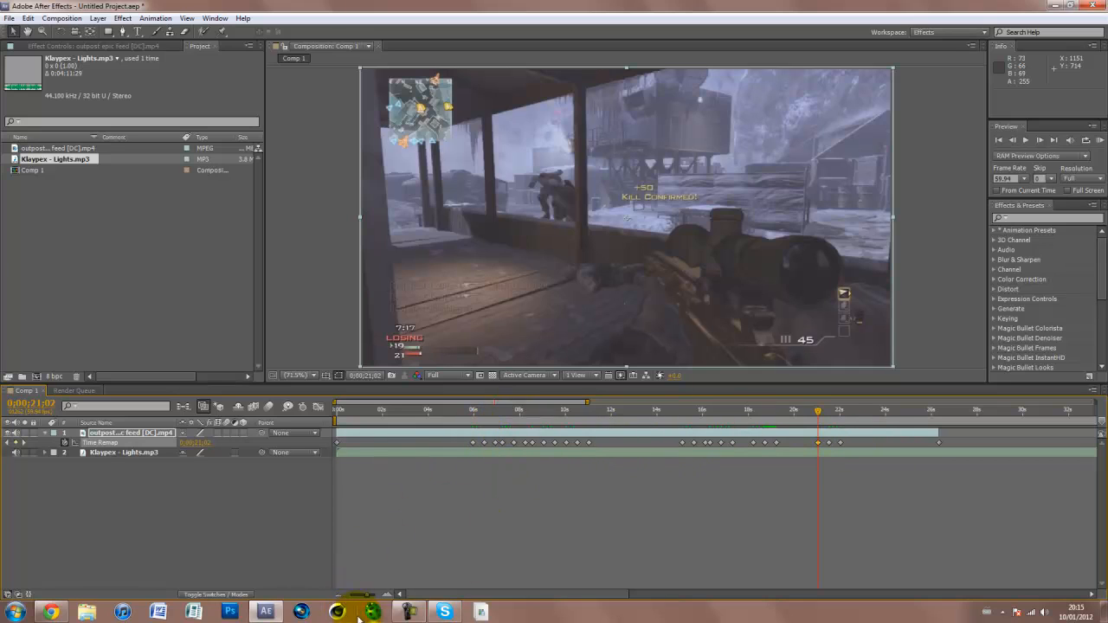
# Return to the start of the composition and scrub through the opening seconds of the clip before the first kill
pyautogui.moveTo(366, 596); pyautogui.dragTo(368, 598)
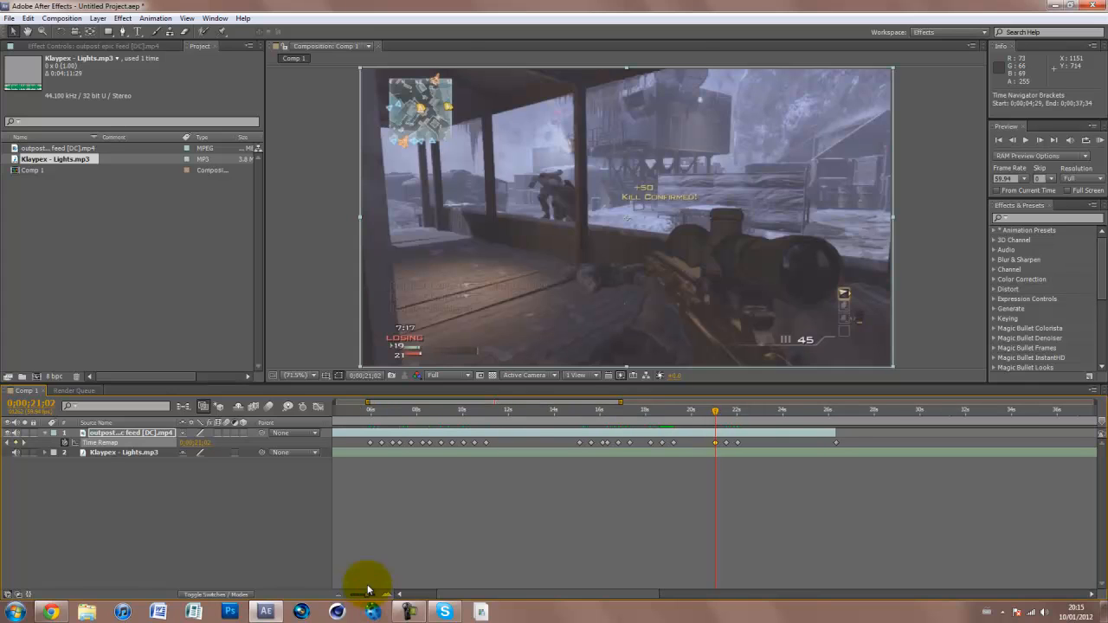
pyautogui.moveTo(360, 441); pyautogui.dragTo(326, 438)
pyautogui.click(383, 411)
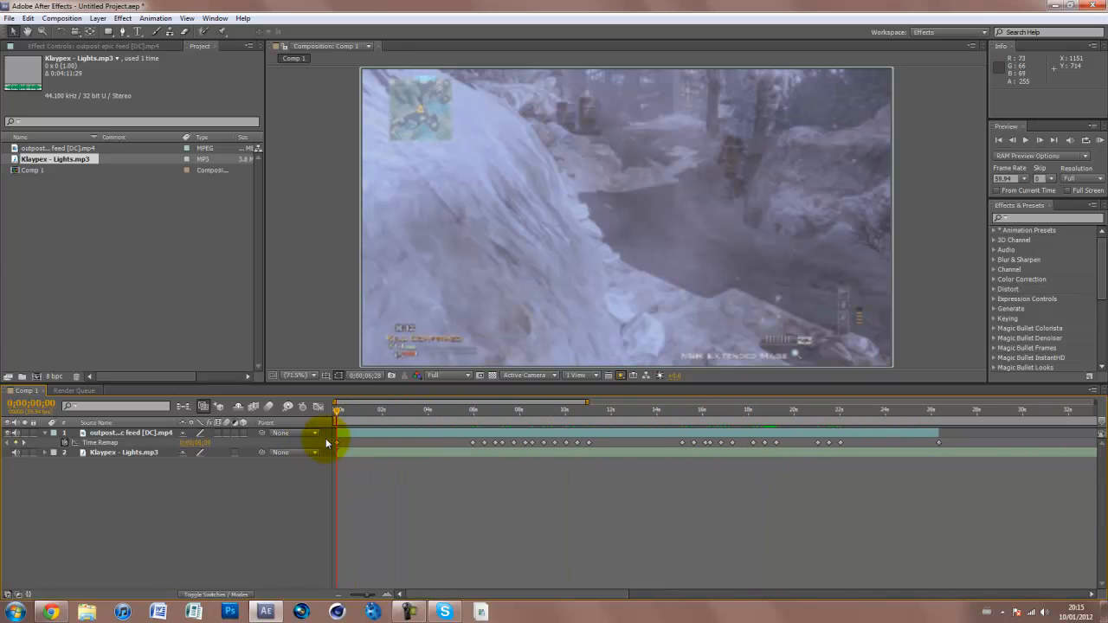
pyautogui.moveTo(482, 418); pyautogui.dragTo(404, 421)
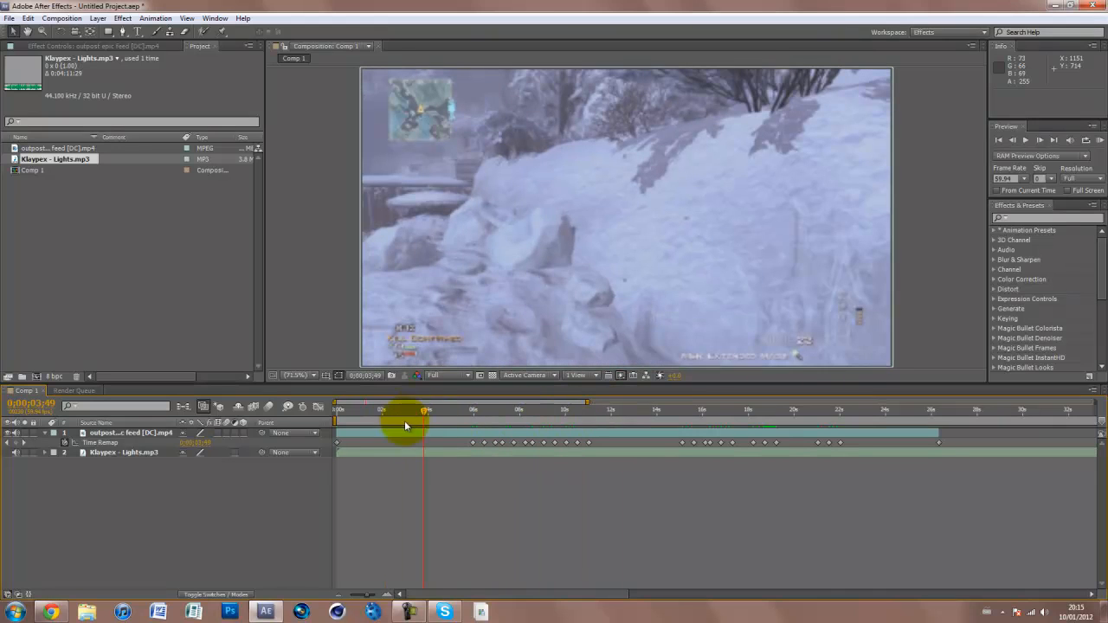
# Reveal the audio waveform of the Klaypex - Lights.mp3 layer
pyautogui.click(101, 452)
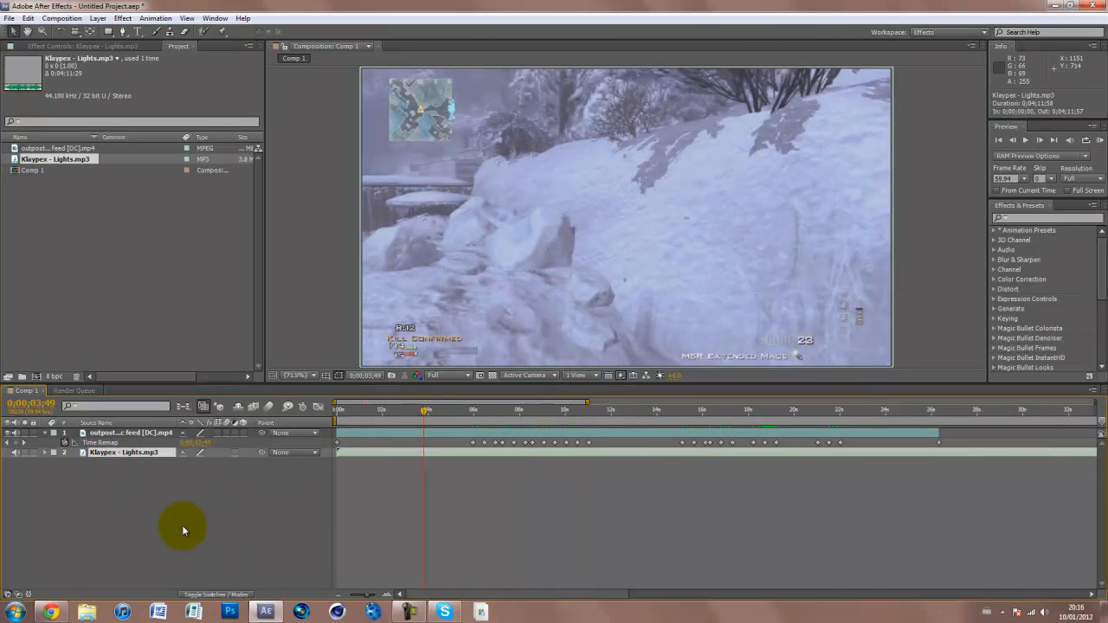
pyautogui.press('l')
pyautogui.press('l')
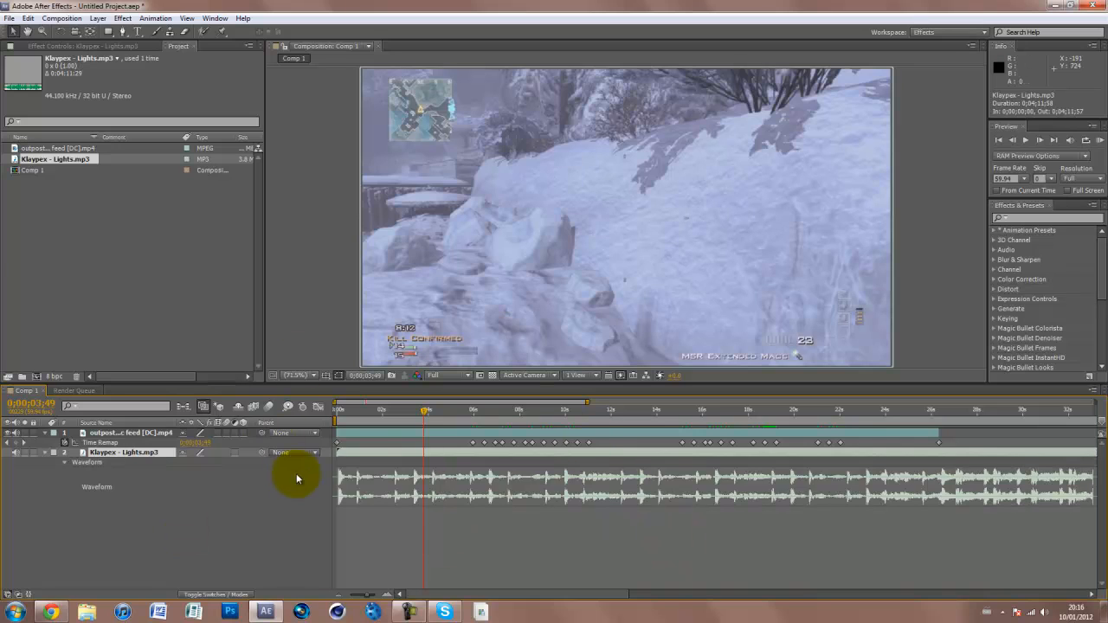
# Shift all Time Remap keyframes except the starting one earlier so the first shot's keyframe sits on the beat at 0;00;00;51
pyautogui.moveTo(358, 414)
pyautogui.mouseDown()
pyautogui.moveTo(351, 420)
pyautogui.moveTo(378, 412)
pyautogui.moveTo(343, 412)
pyautogui.moveTo(356, 413)
pyautogui.mouseUp()
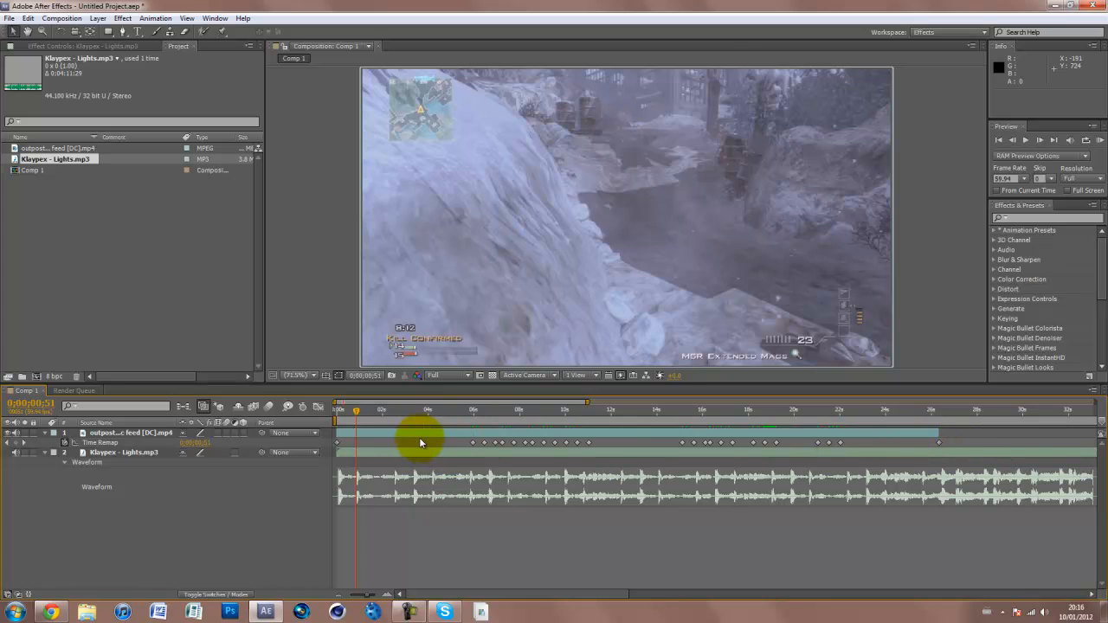
pyautogui.moveTo(443, 440); pyautogui.dragTo(942, 443)
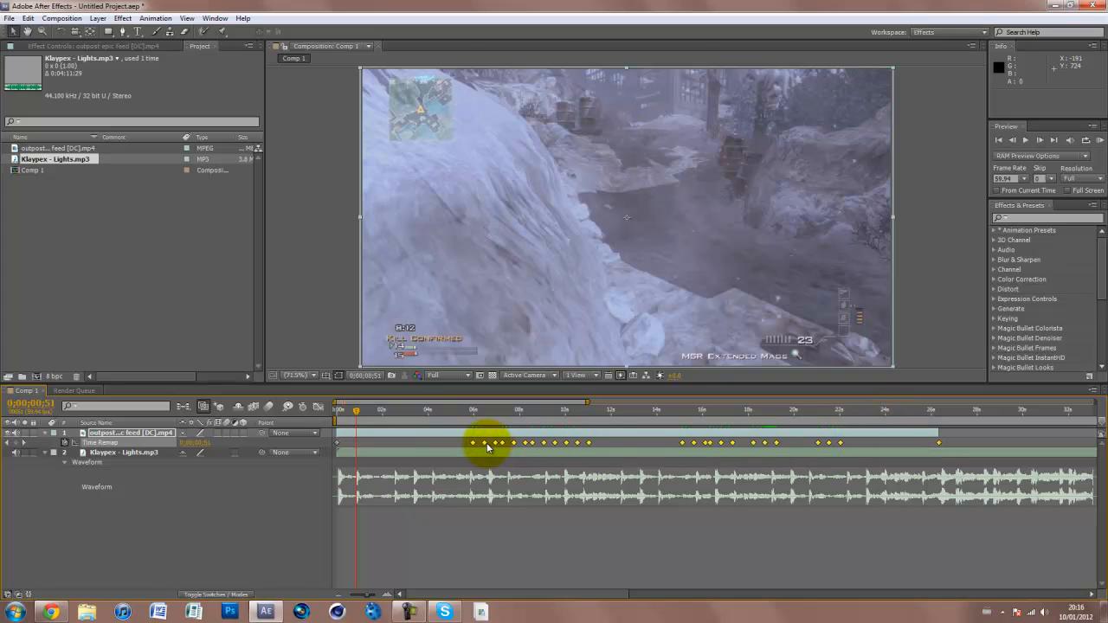
pyautogui.moveTo(486, 448)
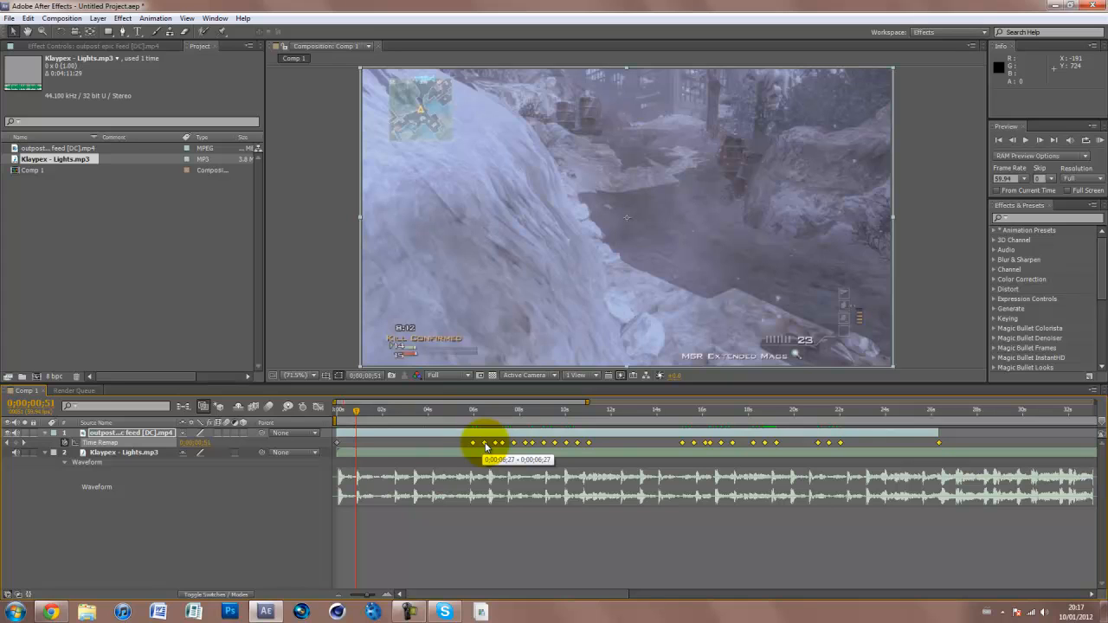
pyautogui.moveTo(486, 445); pyautogui.dragTo(363, 447)
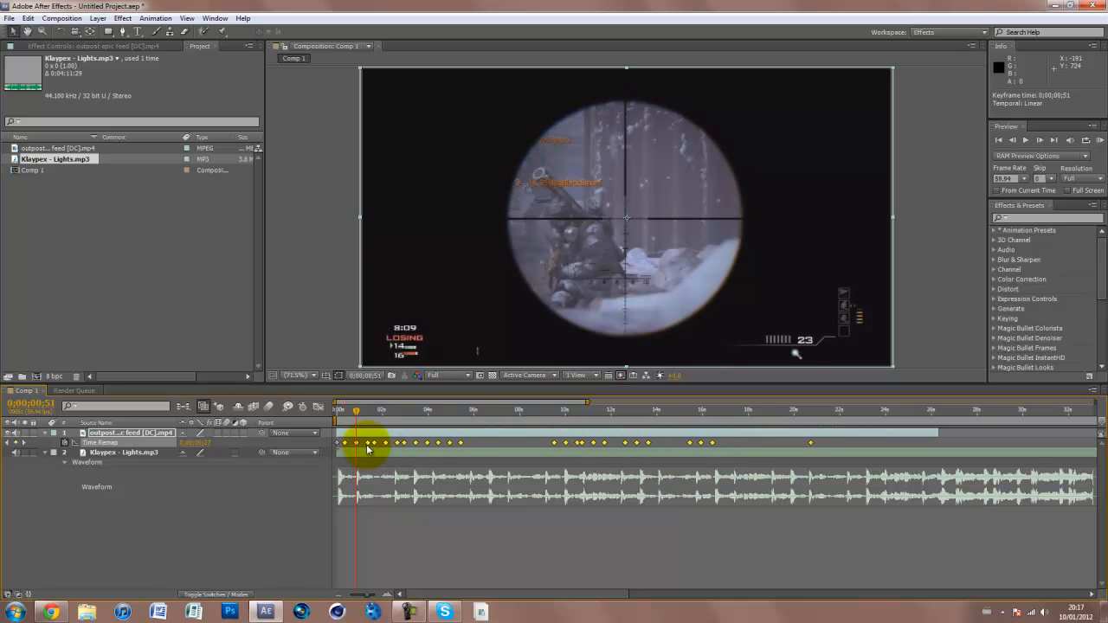
# Scrub and step frame by frame around the first shot to check its timing against the beat
pyautogui.moveTo(348, 418)
pyautogui.mouseDown()
pyautogui.moveTo(335, 416)
pyautogui.moveTo(367, 405)
pyautogui.moveTo(355, 408)
pyautogui.mouseUp()
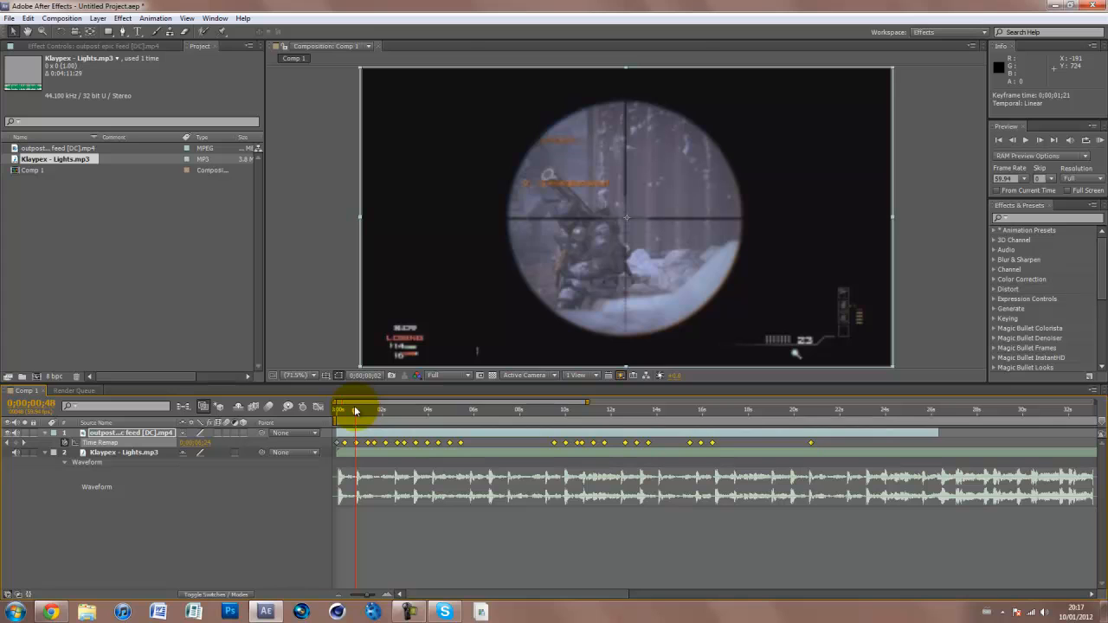
pyautogui.moveTo(356, 411); pyautogui.dragTo(358, 412)
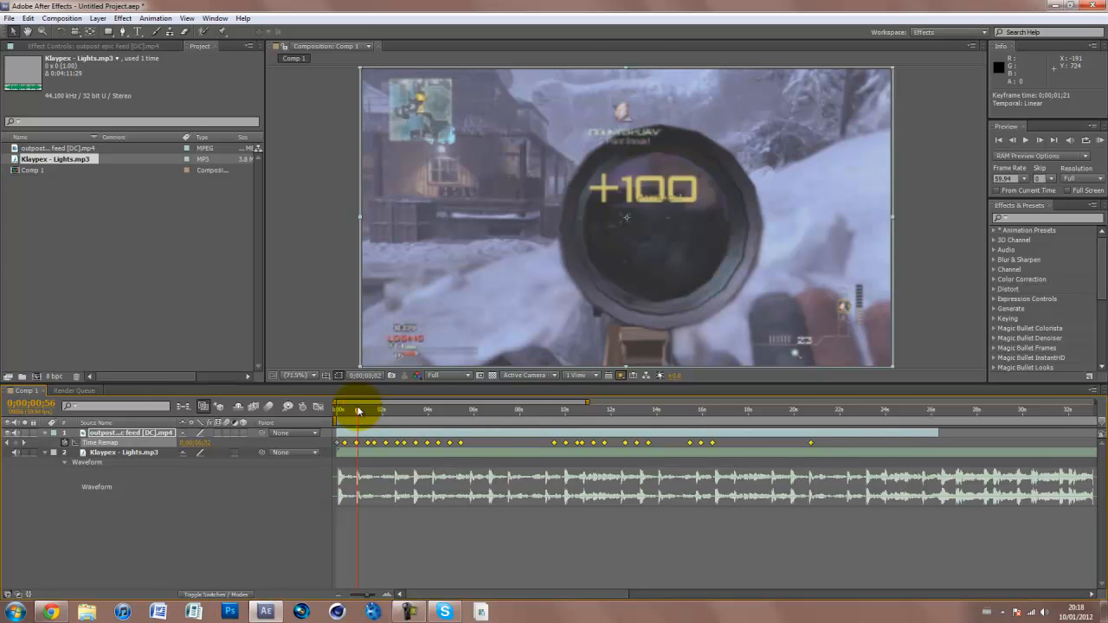
pyautogui.moveTo(357, 411); pyautogui.dragTo(360, 412)
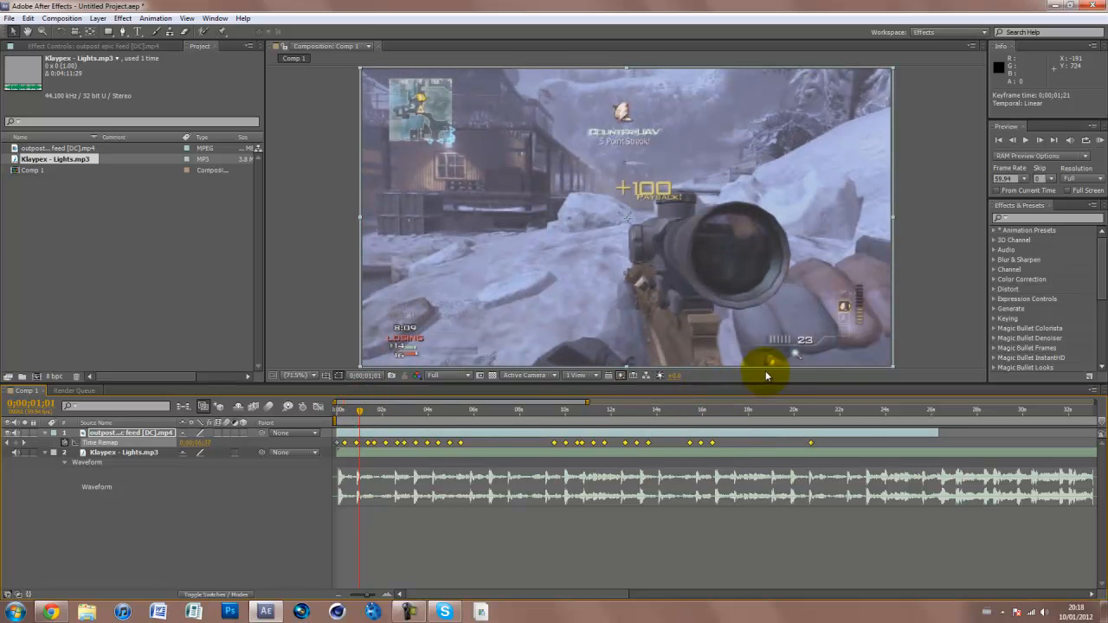
pyautogui.press('pageup')
pyautogui.press('pageup')
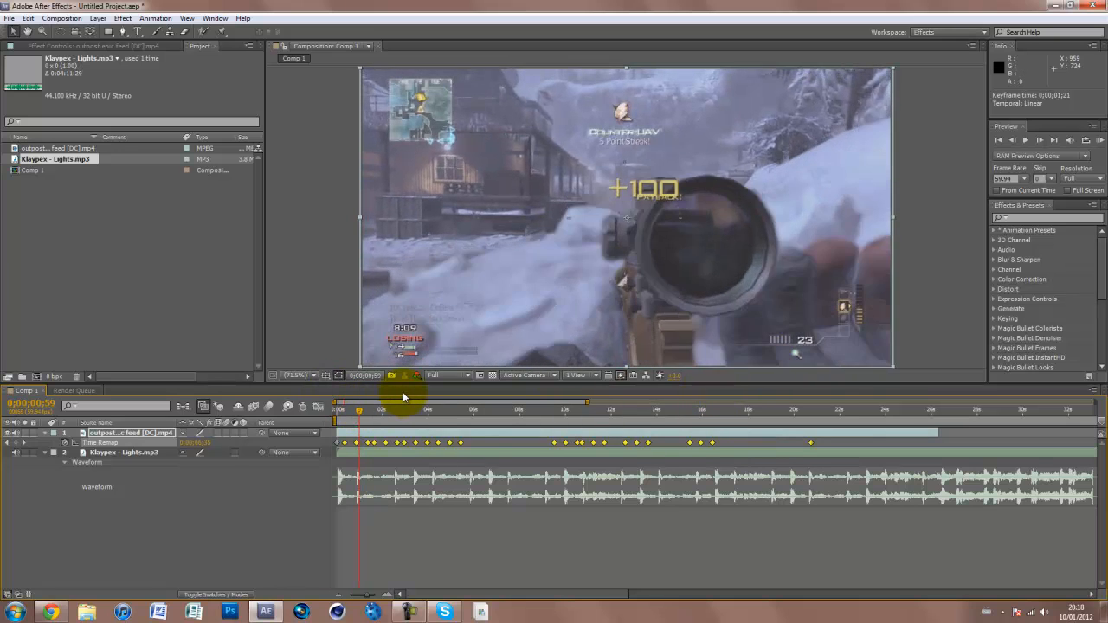
pyautogui.press('pagedown')
pyautogui.press('pagedown')
pyautogui.press('pagedown')
pyautogui.press('pagedown')
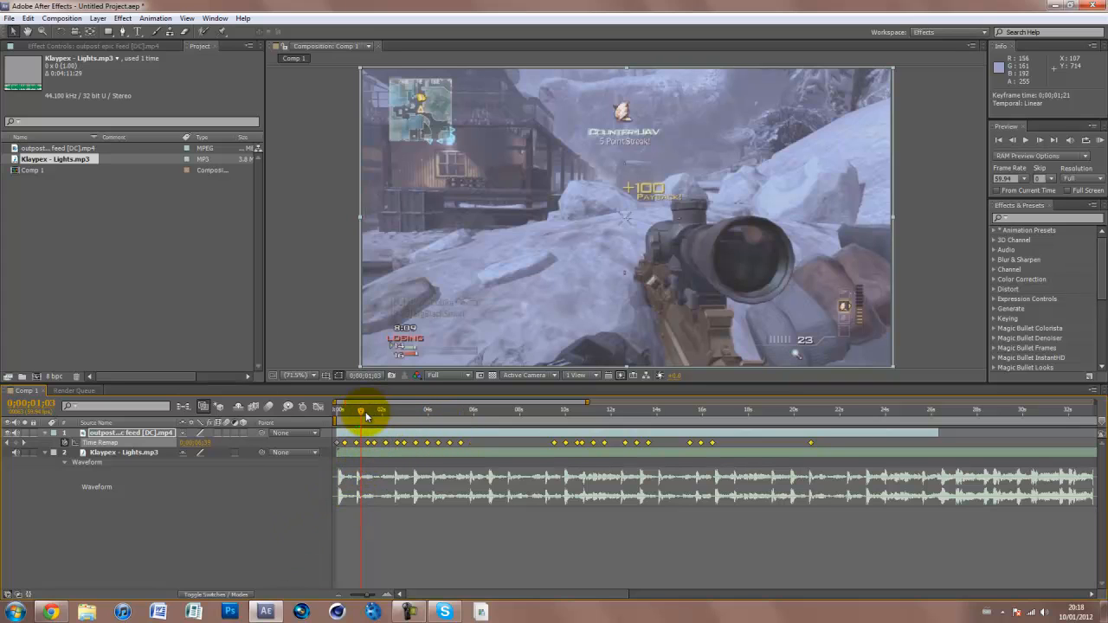
# Shift the Time Remap keyframes from the second shot onward so that shot's middle keyframe sits on the beat at 0;00;02;31
pyautogui.moveTo(361, 410); pyautogui.dragTo(394, 409)
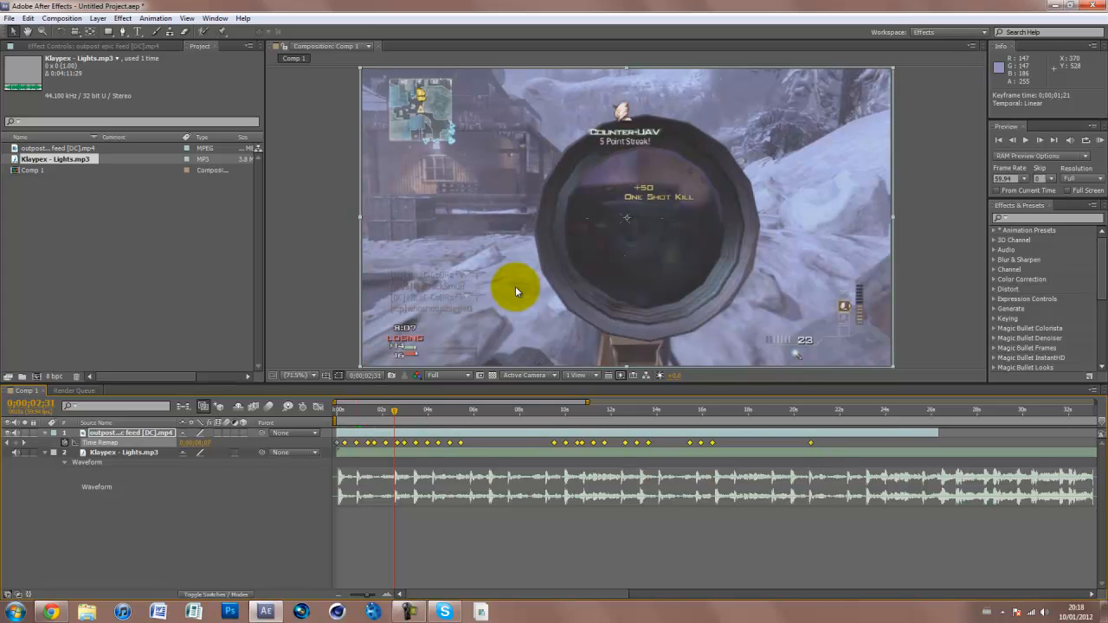
pyautogui.click(834, 450)
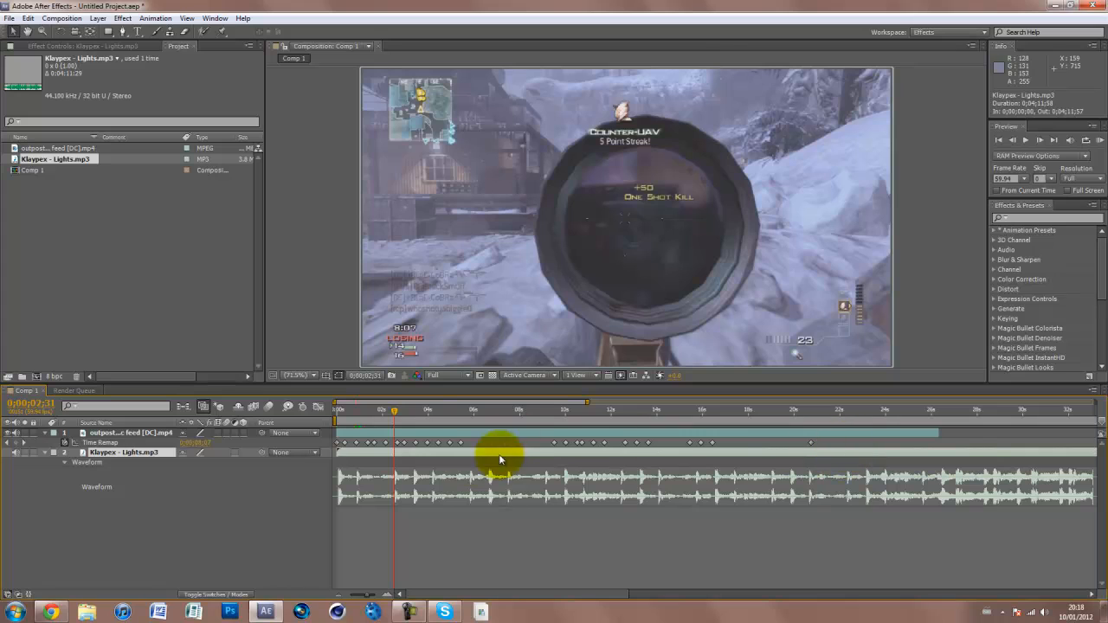
pyautogui.moveTo(716, 443); pyautogui.dragTo(372, 448)
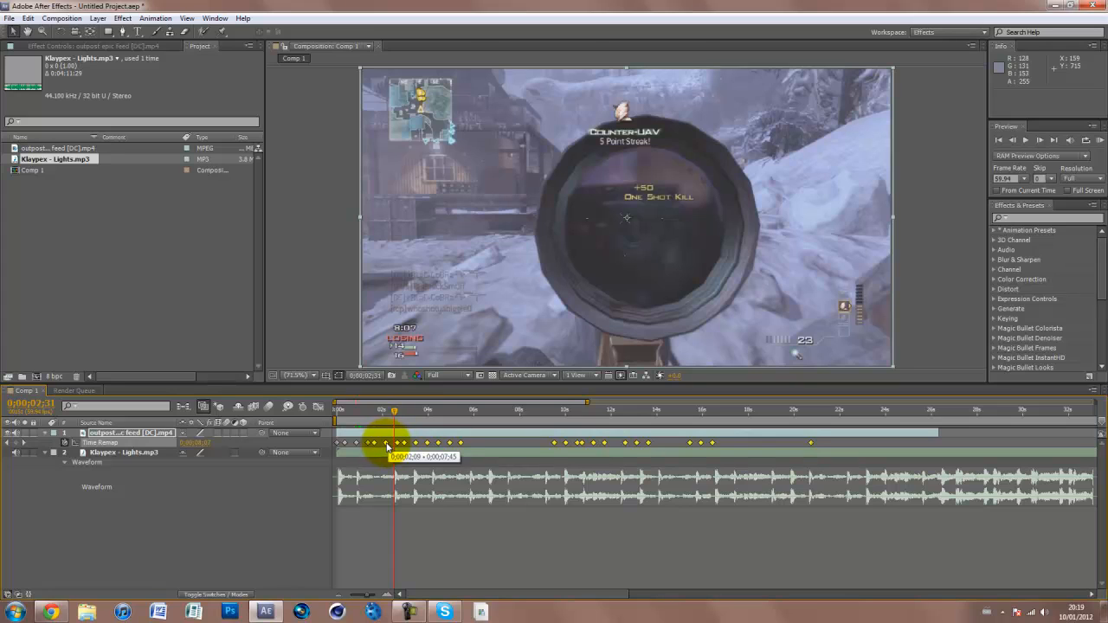
pyautogui.click(387, 443)
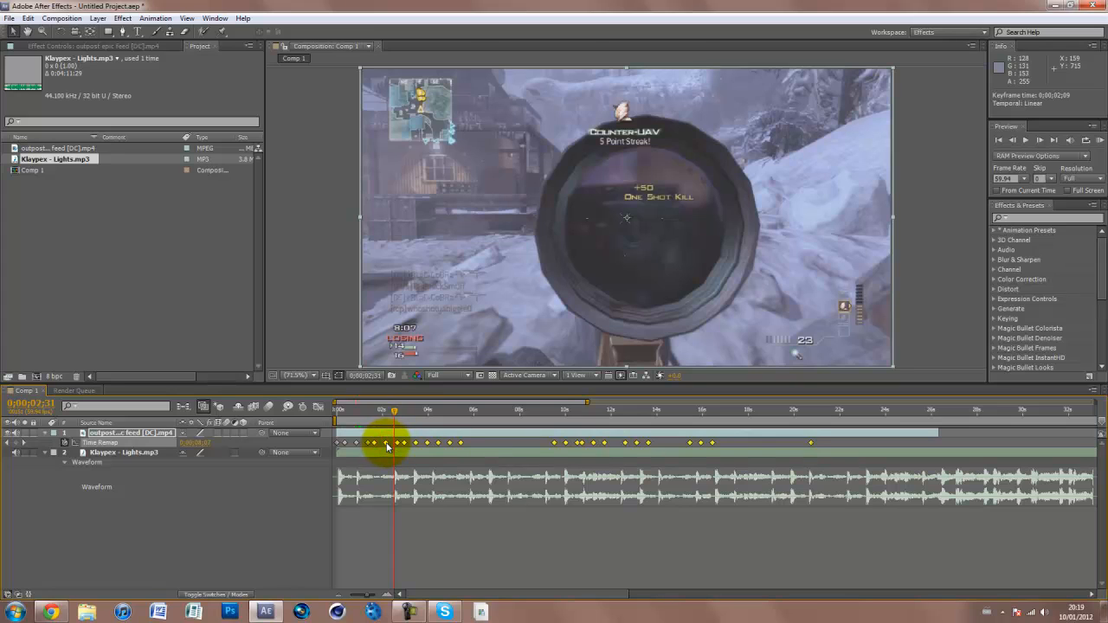
pyautogui.moveTo(387, 447); pyautogui.dragTo(393, 448)
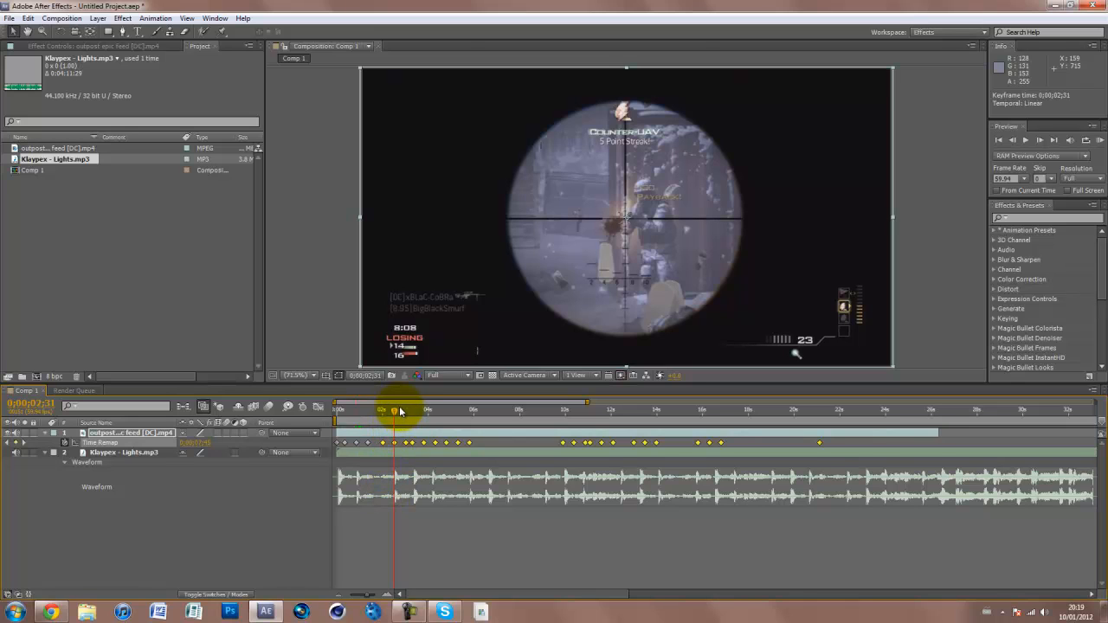
# Shift the keyframes from the third shot onward so that shot's middle keyframe sits on the beat at 0;00;04;10
pyautogui.moveTo(394, 414); pyautogui.dragTo(431, 414)
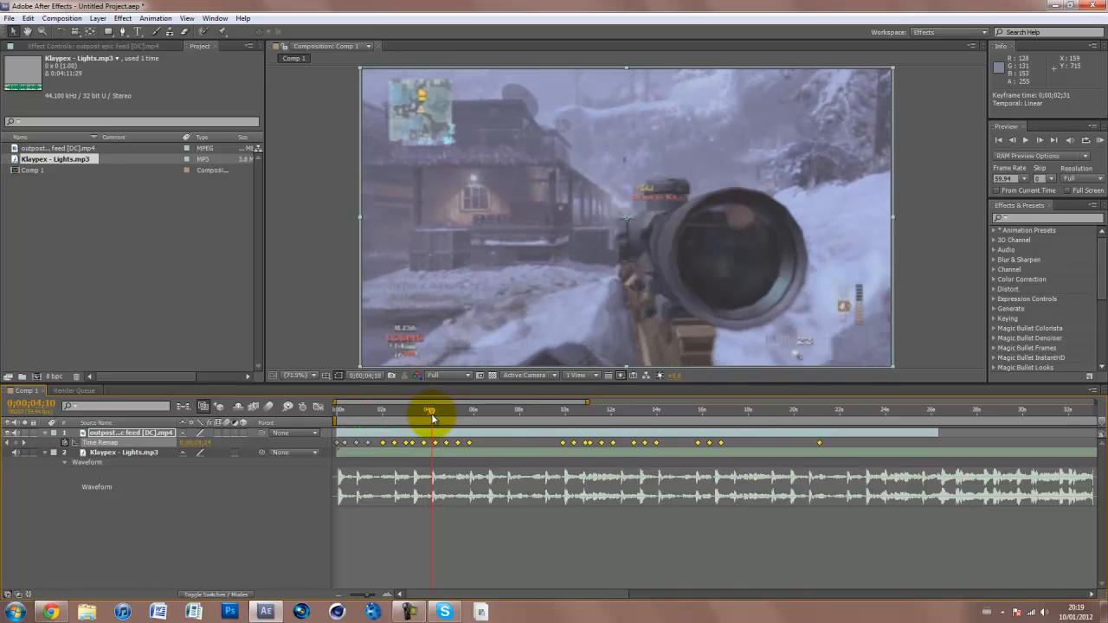
pyautogui.click(818, 555)
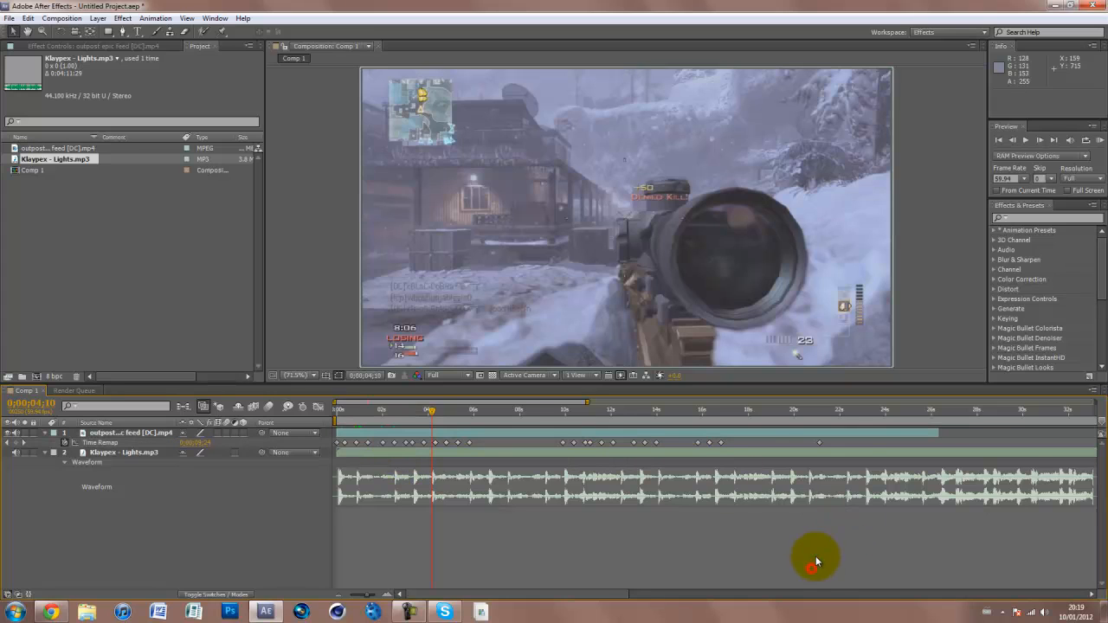
pyautogui.moveTo(839, 447); pyautogui.dragTo(410, 446)
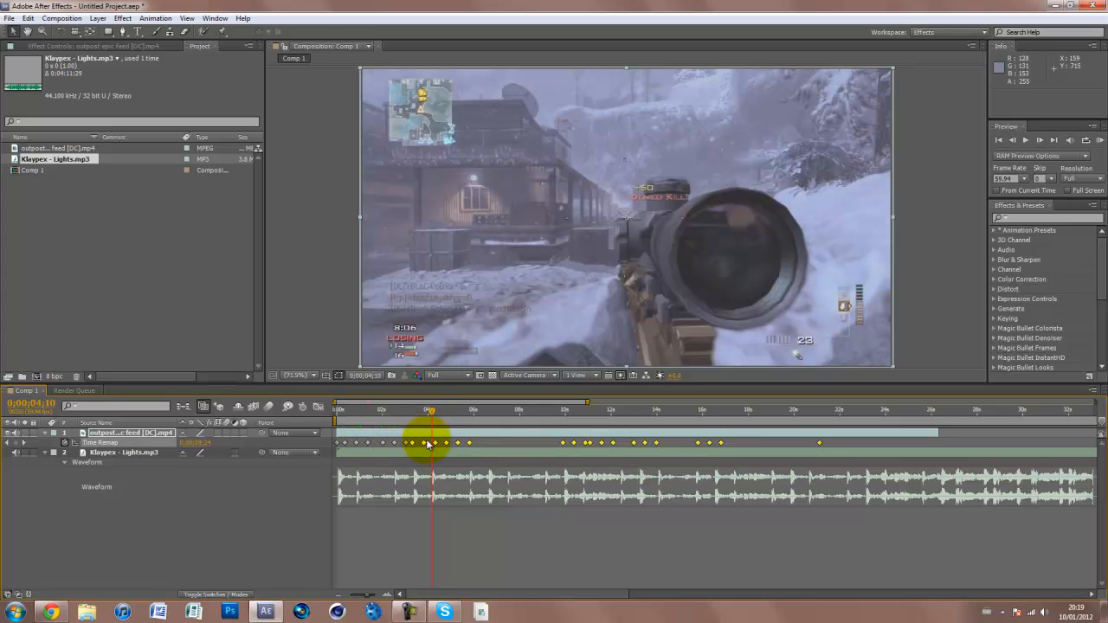
pyautogui.moveTo(424, 447); pyautogui.dragTo(427, 448)
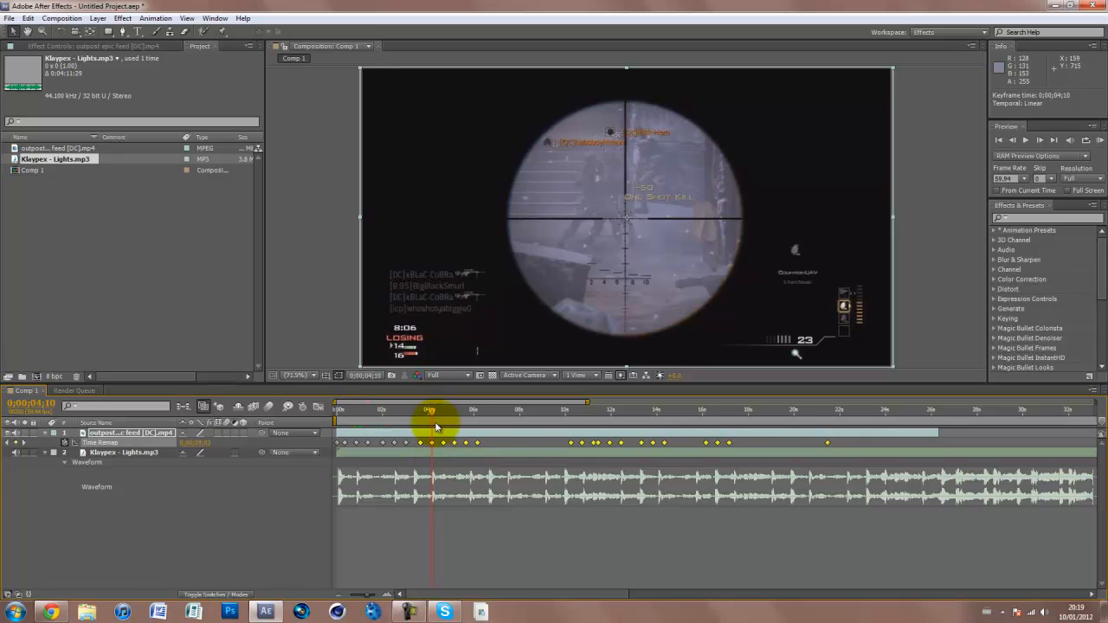
# Shift the keyframes from the fourth shot onward so that shot's middle keyframe sits on the beat at 0;00;05;48
pyautogui.moveTo(429, 413); pyautogui.dragTo(471, 417)
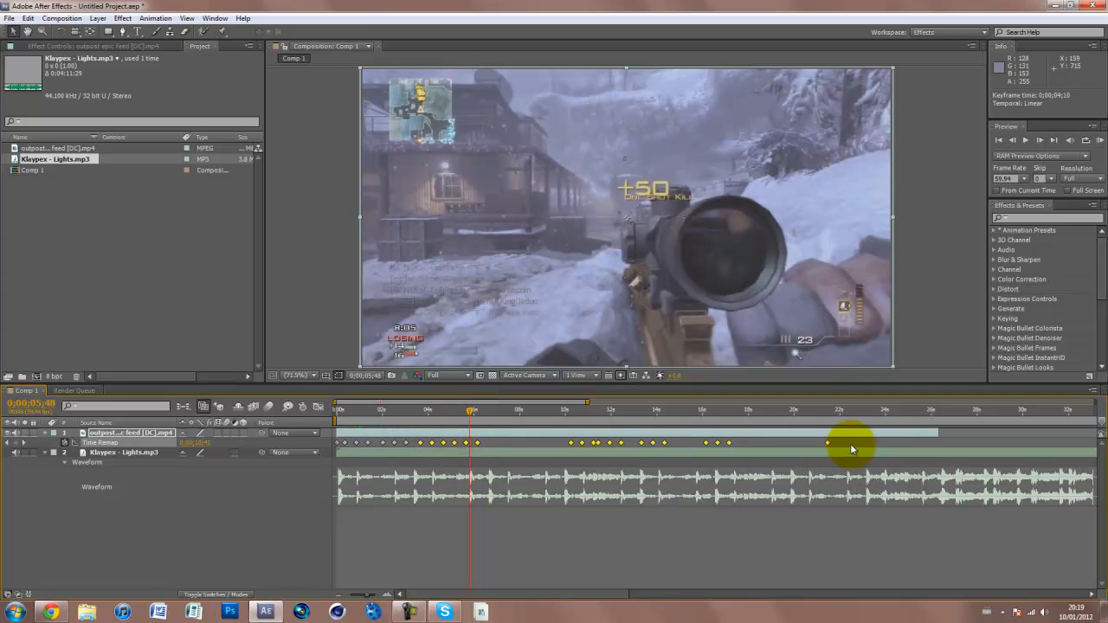
pyautogui.moveTo(850, 443); pyautogui.dragTo(469, 444)
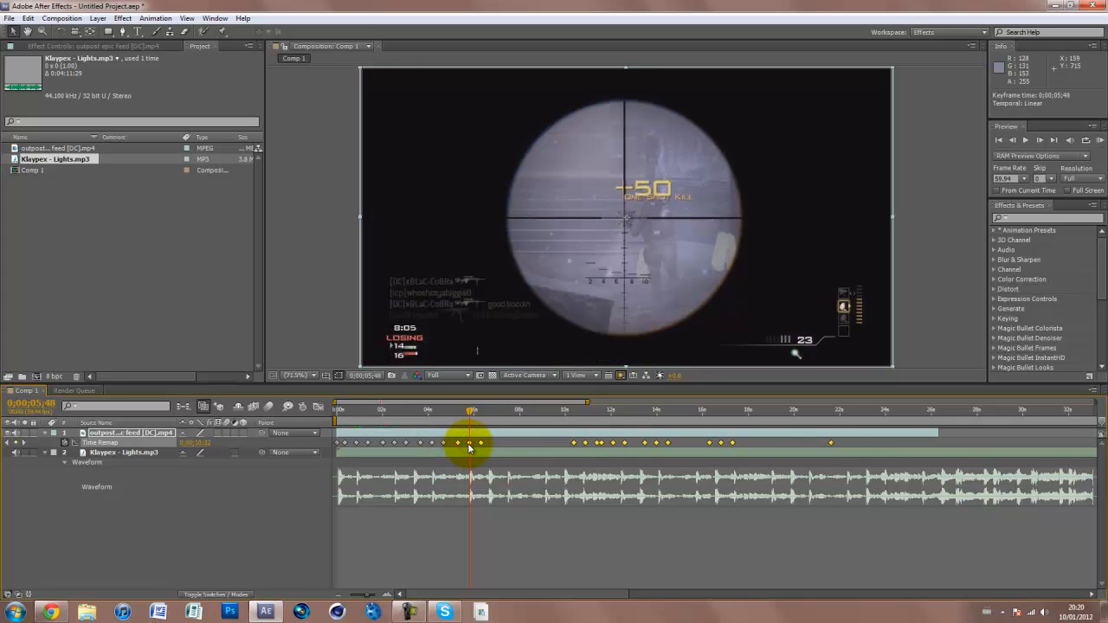
pyautogui.click(509, 444)
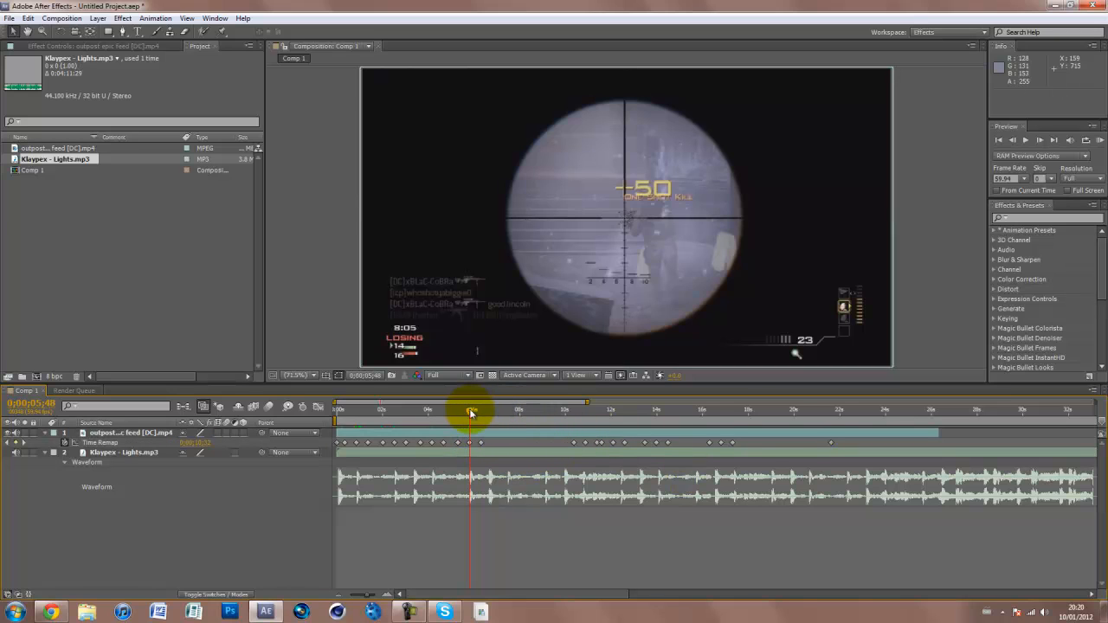
# Shift the remaining keyframes from the fifth shot onward so that shot's middle keyframe sits on the beat at 0;00;07;28
pyautogui.moveTo(470, 413); pyautogui.dragTo(508, 412)
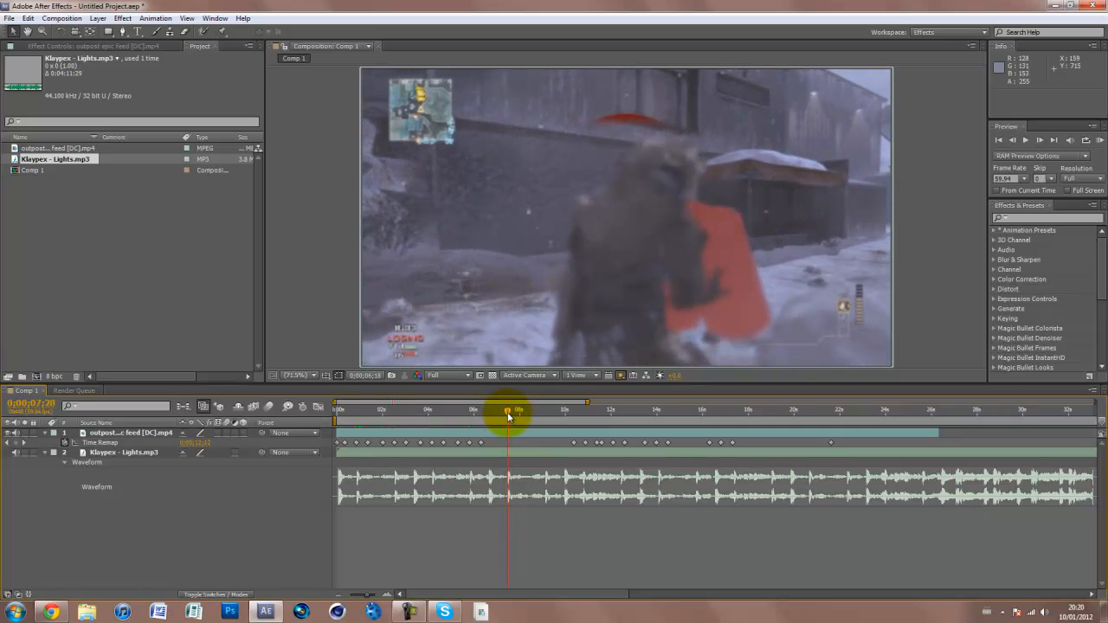
pyautogui.moveTo(551, 446); pyautogui.dragTo(903, 442)
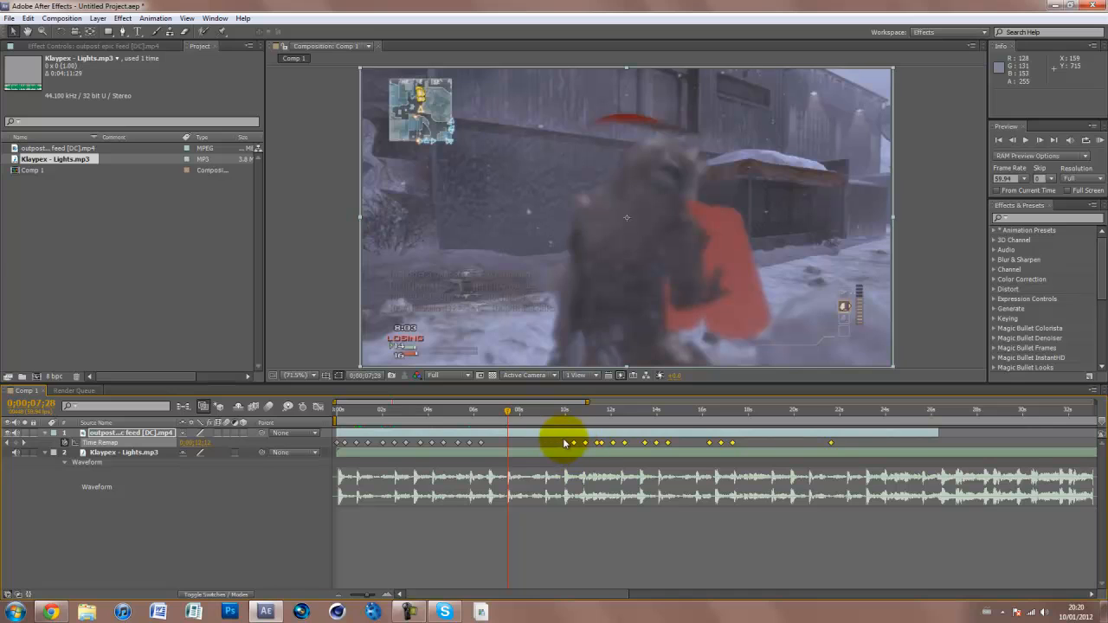
pyautogui.moveTo(586, 446); pyautogui.dragTo(517, 448)
# Scrub through the retimed clip to review how the kills line up with the audio waveform
pyautogui.click(482, 413)
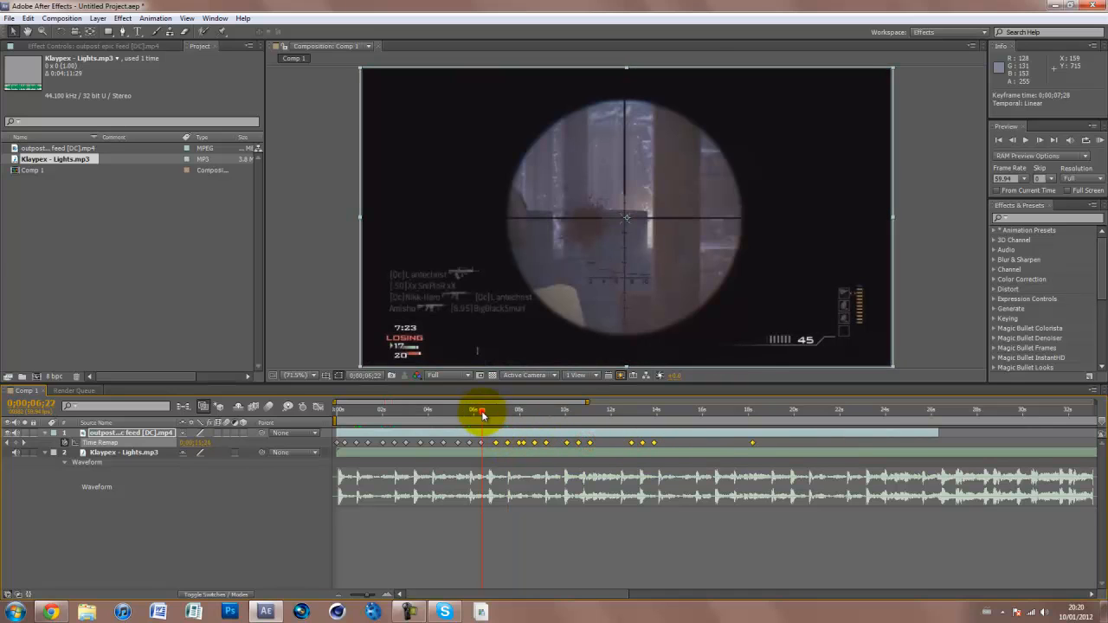
pyautogui.moveTo(485, 416); pyautogui.dragTo(504, 403)
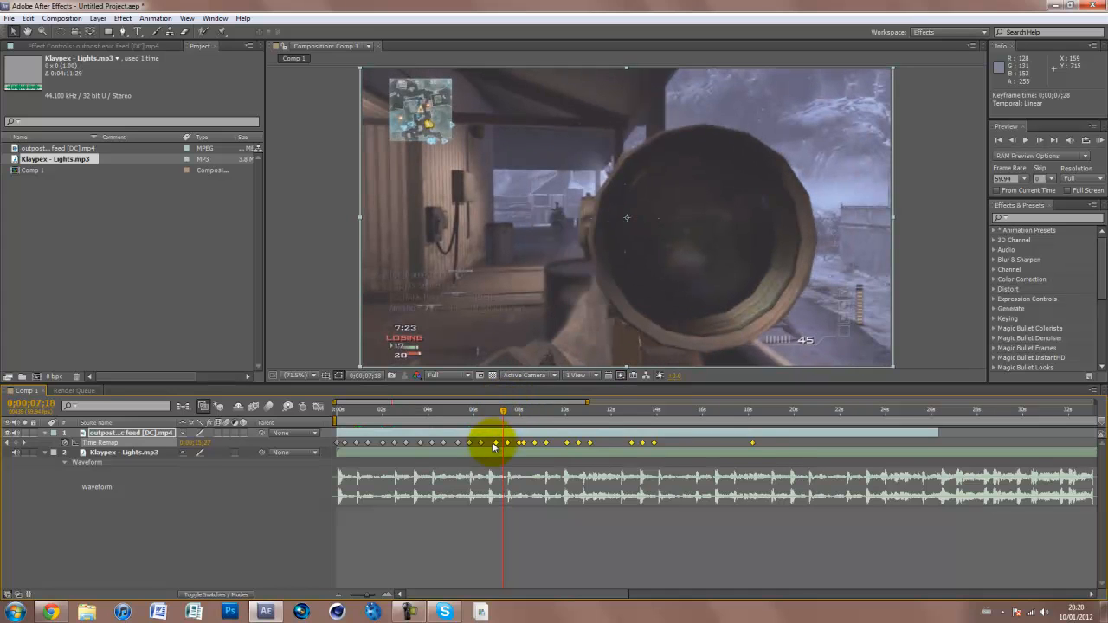
pyautogui.click(482, 518)
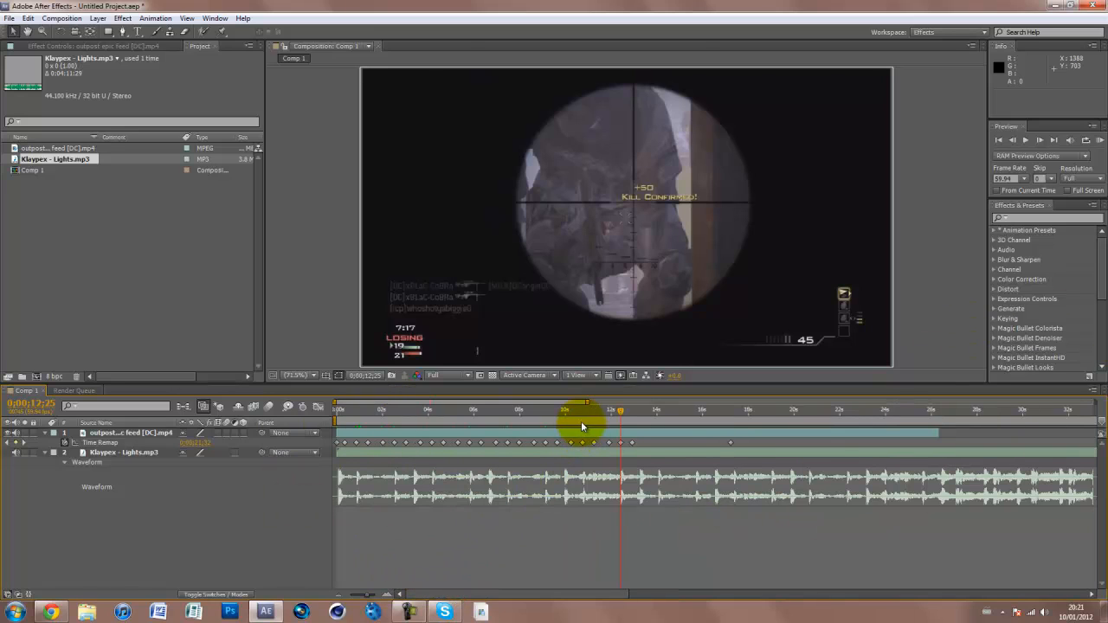
pyautogui.moveTo(528, 417); pyautogui.dragTo(386, 404)
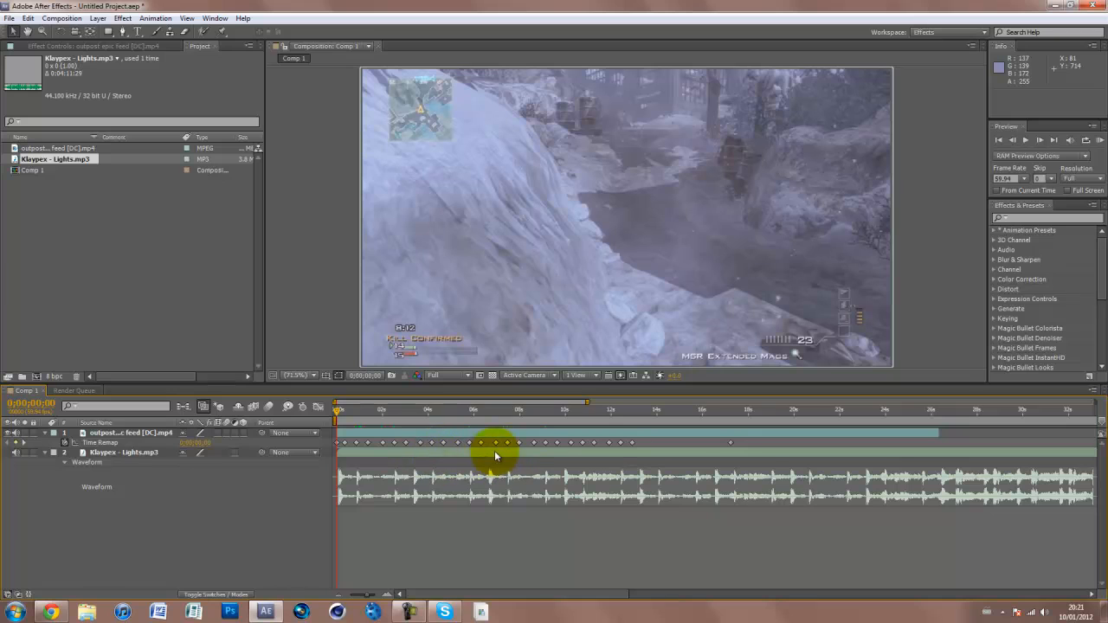
pyautogui.click(397, 412)
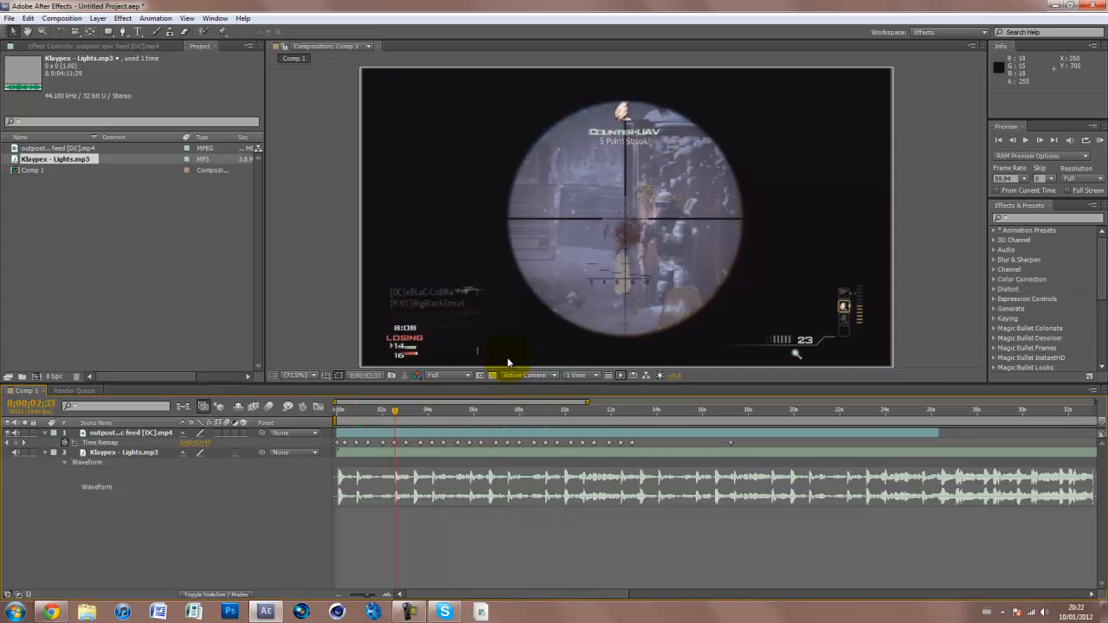
# Set the RAM preview resolution to Half and play a RAM preview of the synced clip
pyautogui.click(1074, 178)
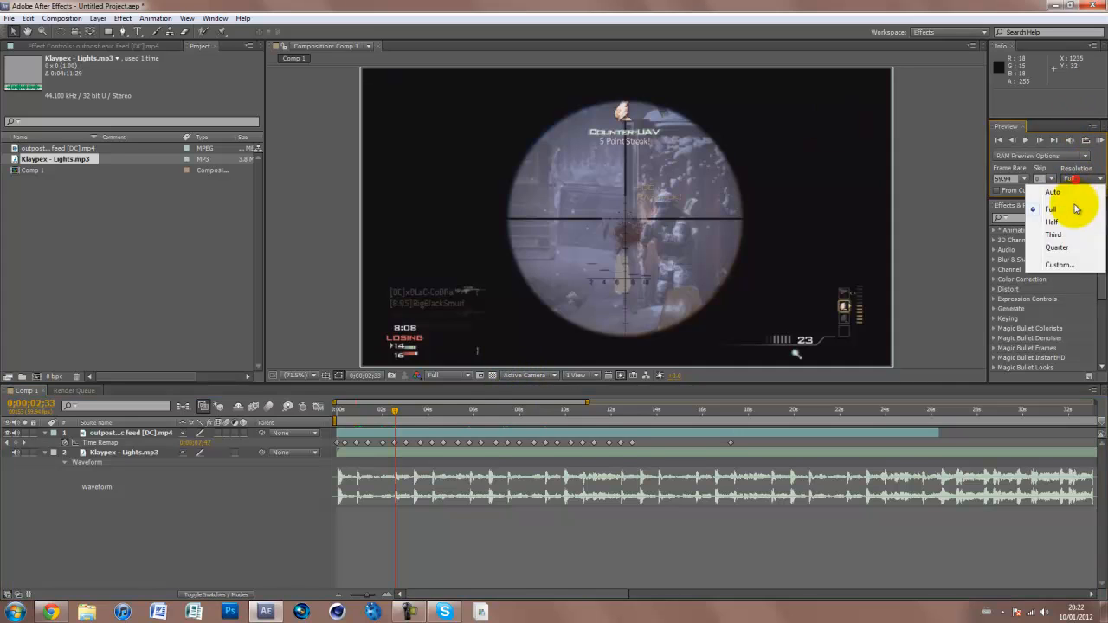
pyautogui.click(1056, 221)
pyautogui.click(1100, 144)
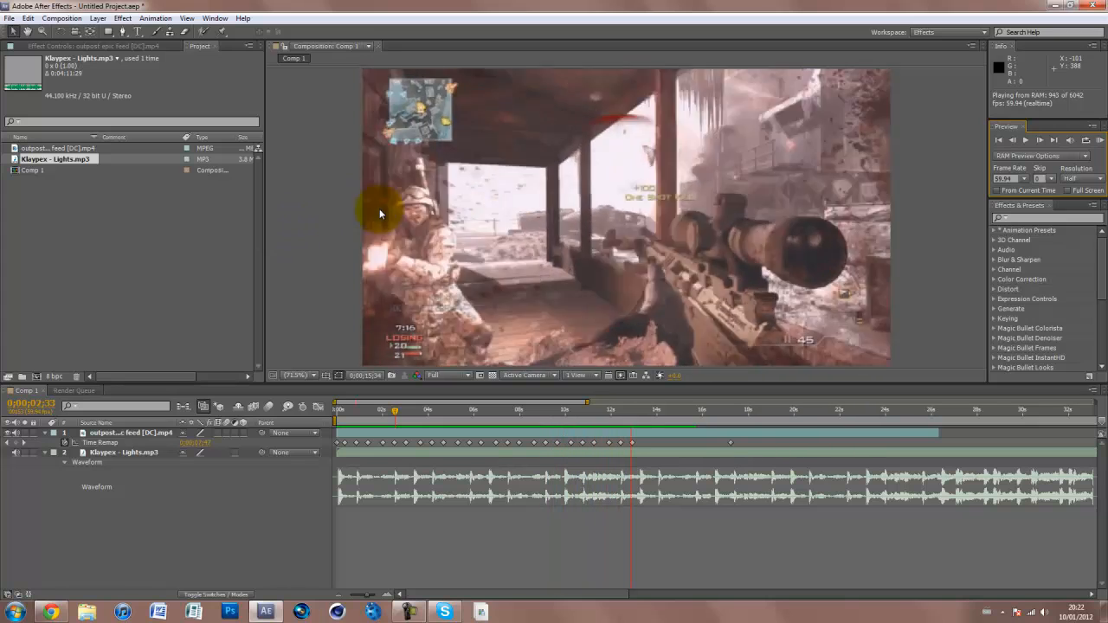
pyautogui.press('space')
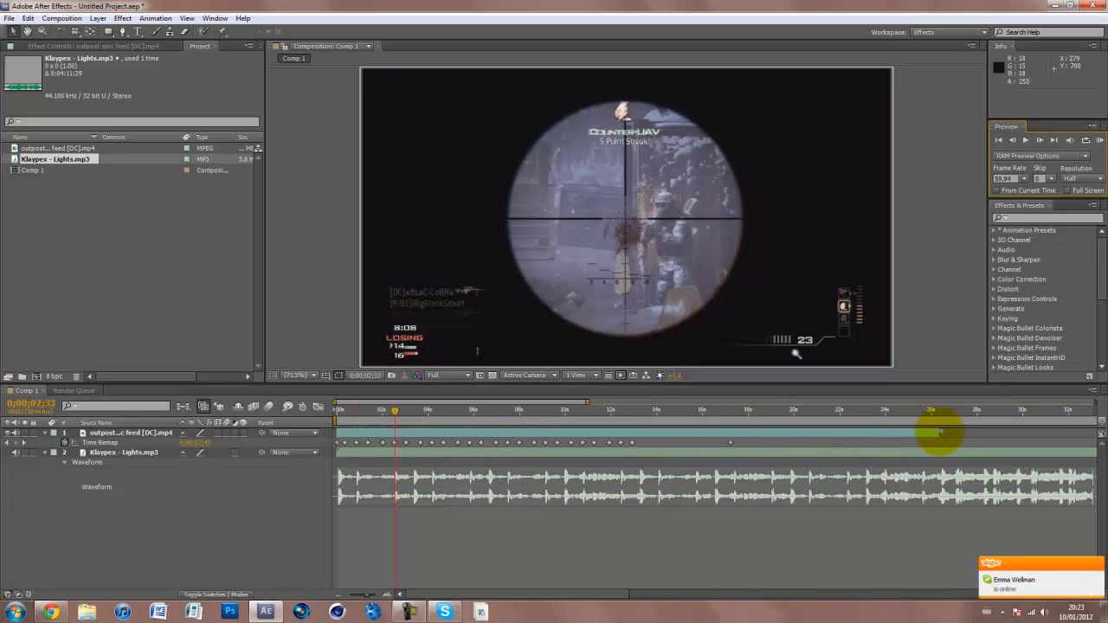
# Trim the end of the gameplay layer to 0;00;14;08 and scrub through the shortened clip
pyautogui.moveTo(815, 411); pyautogui.dragTo(710, 413)
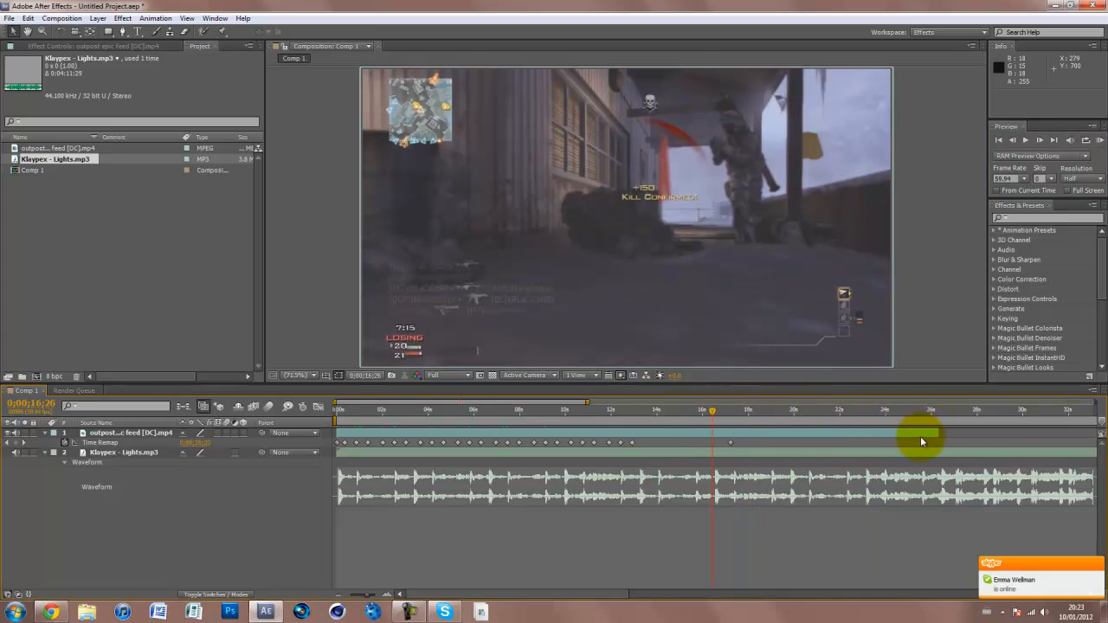
pyautogui.moveTo(936, 433)
pyautogui.mouseDown()
pyautogui.moveTo(1086, 433)
pyautogui.moveTo(937, 433)
pyautogui.mouseUp()
pyautogui.moveTo(885, 433); pyautogui.dragTo(695, 440)
pyautogui.click(643, 411)
pyautogui.moveTo(644, 414); pyautogui.dragTo(368, 412)
pyautogui.click(671, 412)
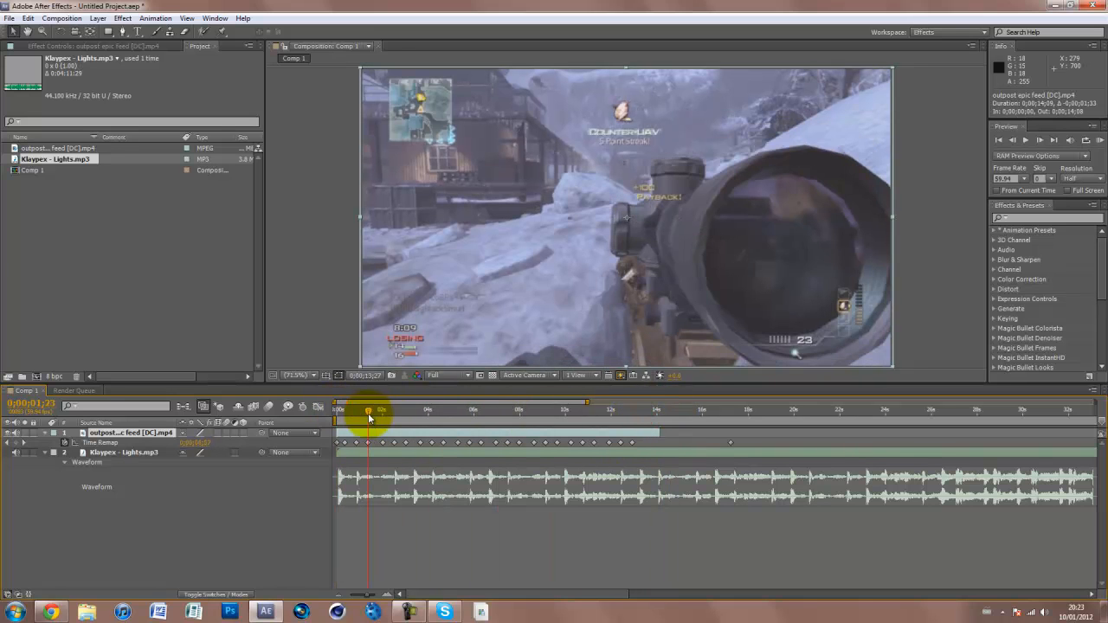
# Select the Klaypex - Lights.mp3 layer and minimize After Effects to show the desktop
pyautogui.click(439, 451)
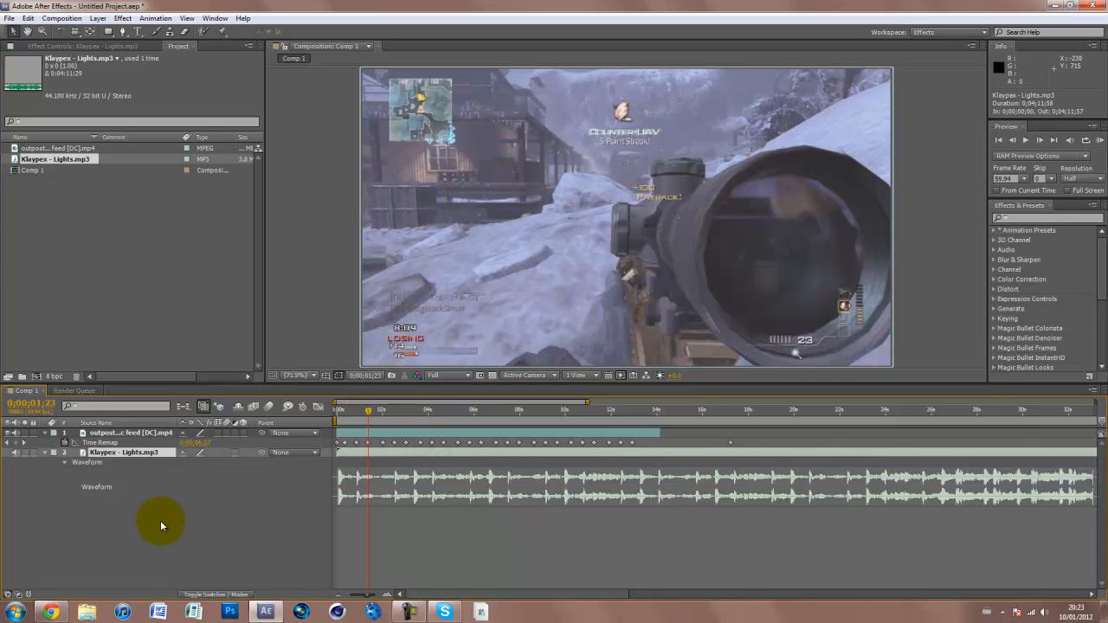
pyautogui.click(1055, 5)
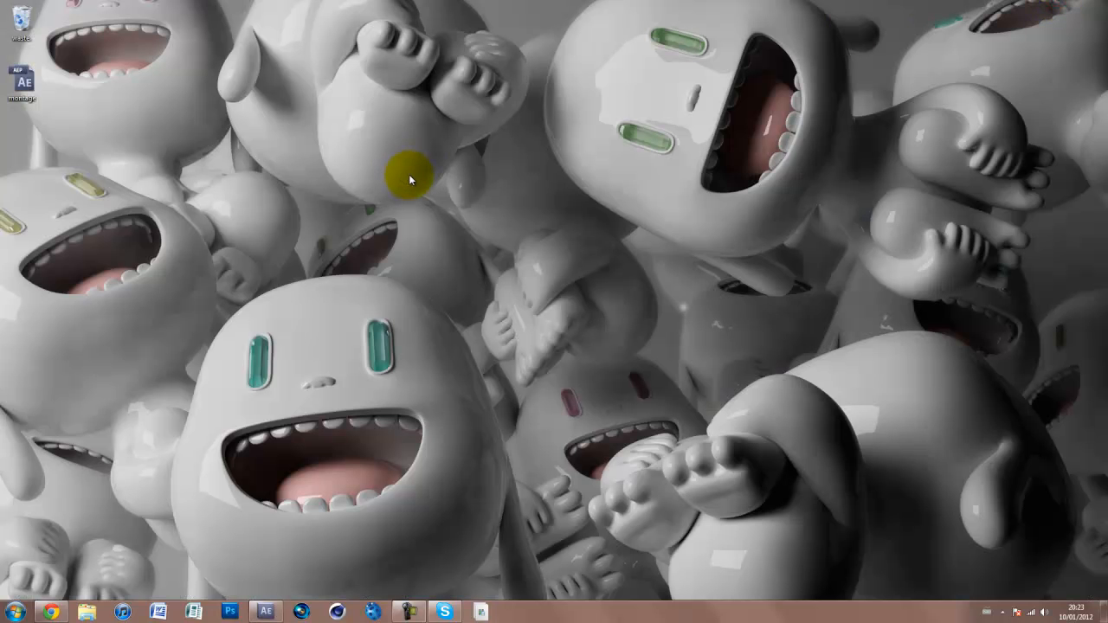